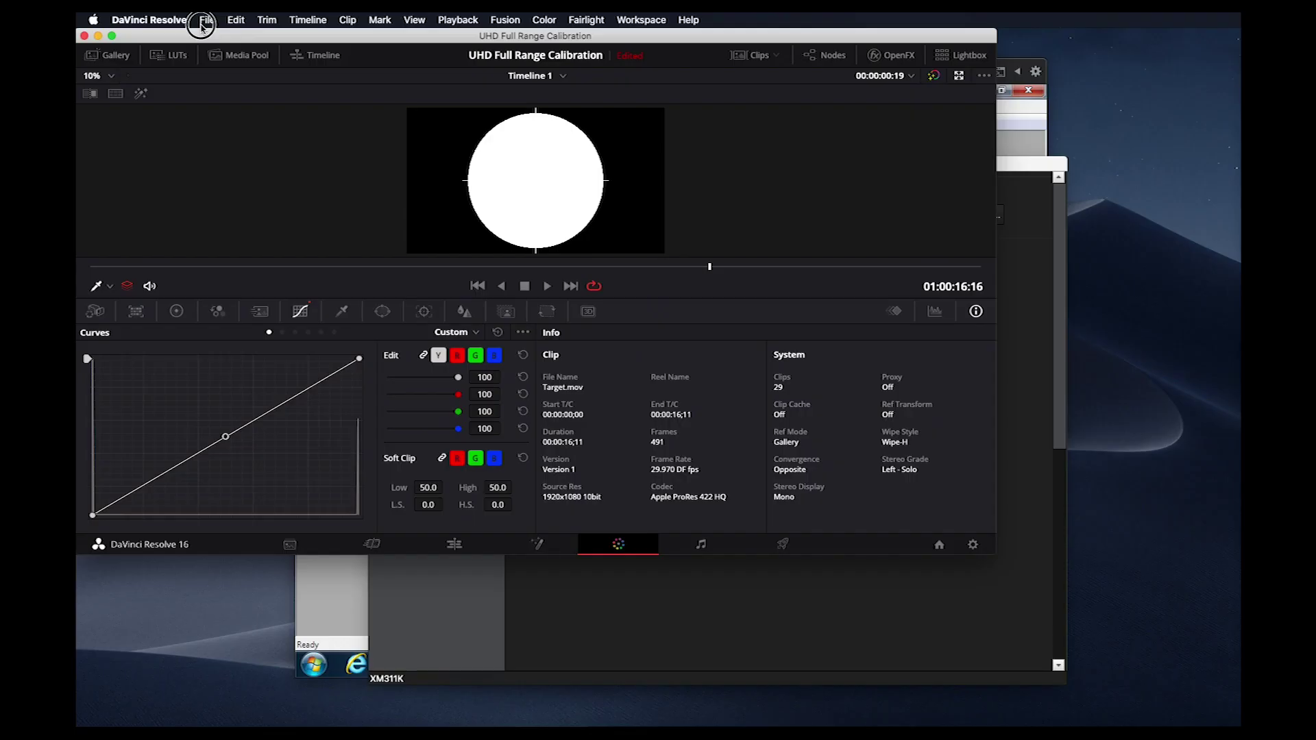
Review the DaVinci Resolve Project Settings and leave them unchanged
{"action": "left_click", "coordinate": [204, 21]}
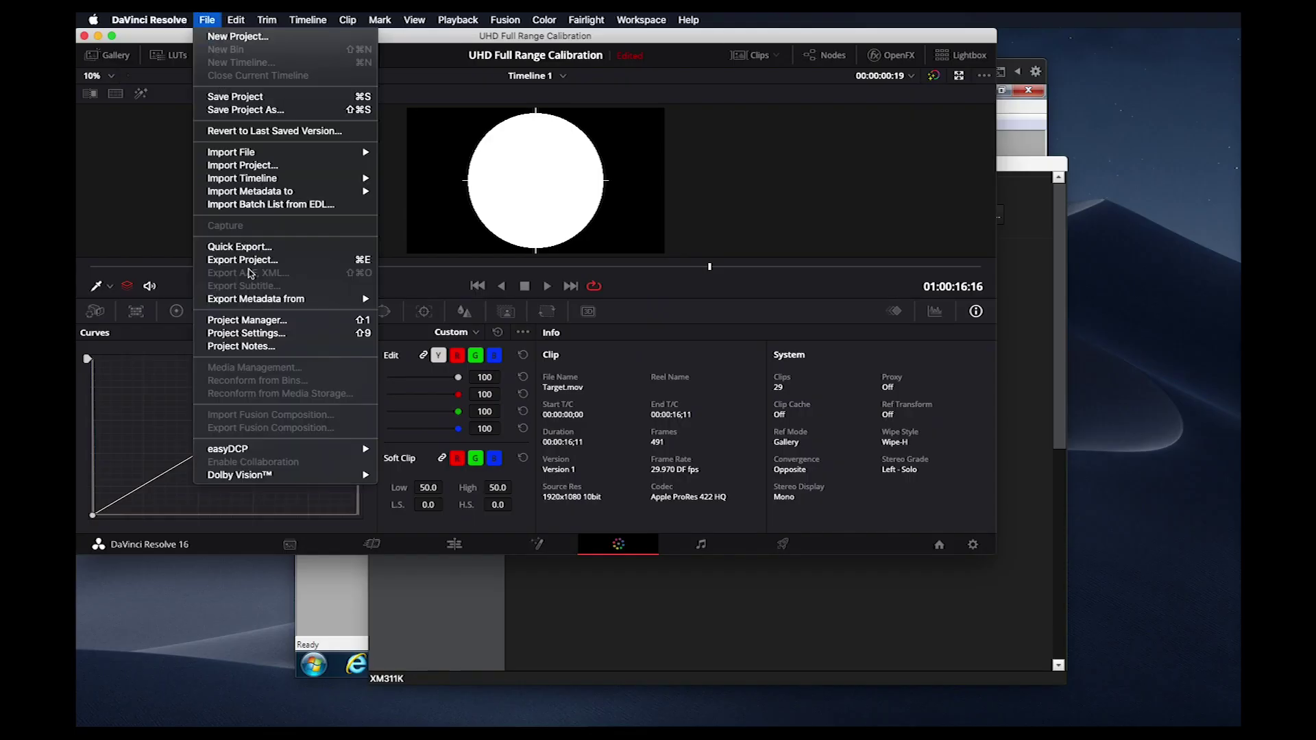
{"action": "left_click", "coordinate": [258, 334]}
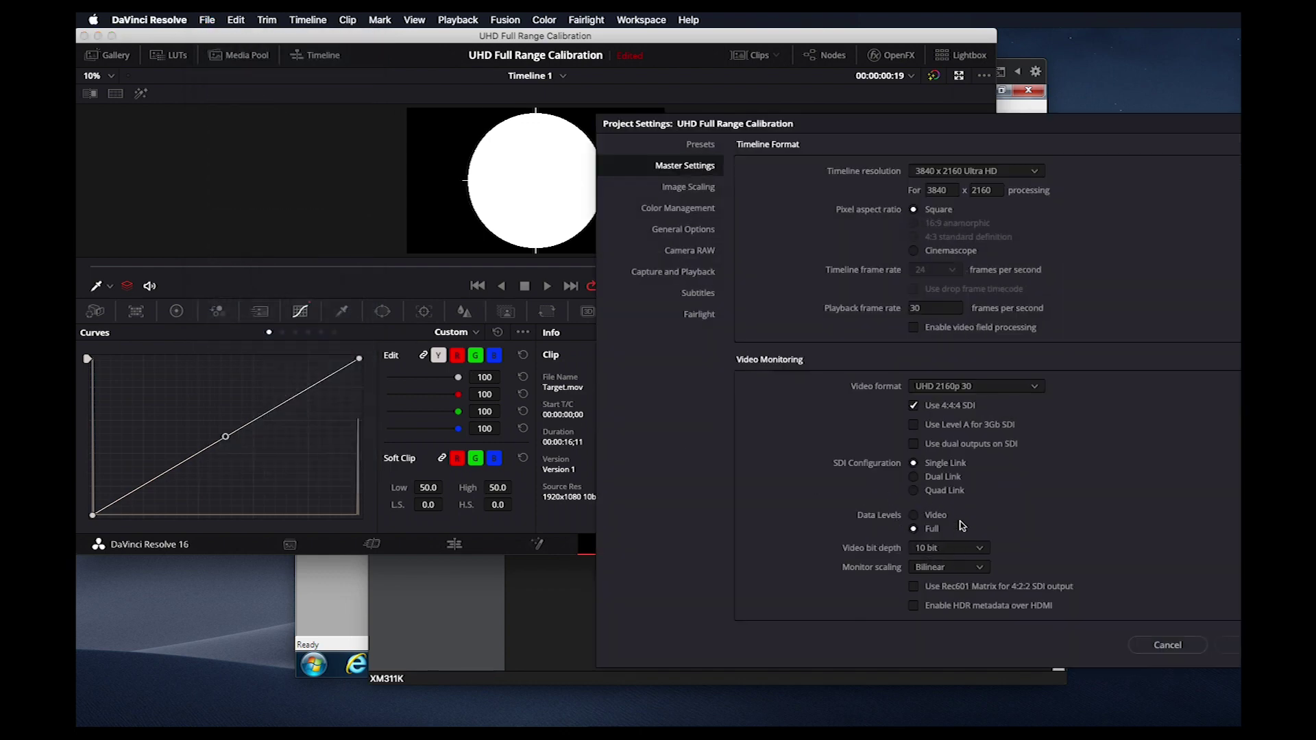
{"action": "left_click", "coordinate": [1165, 648]}
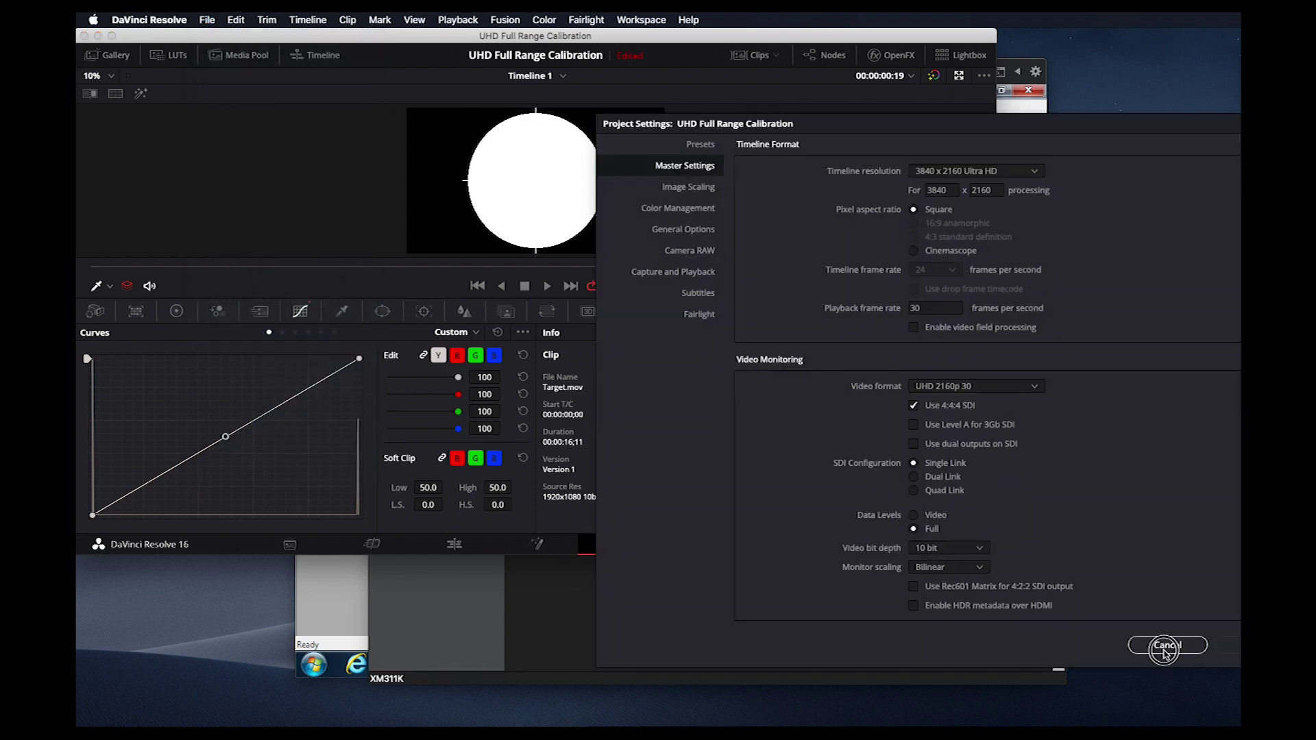
Connect Resolve's Monitor Calibration to LightSpace, then bring the Windows 7 VM forward
{"action": "left_click", "coordinate": [642, 20]}
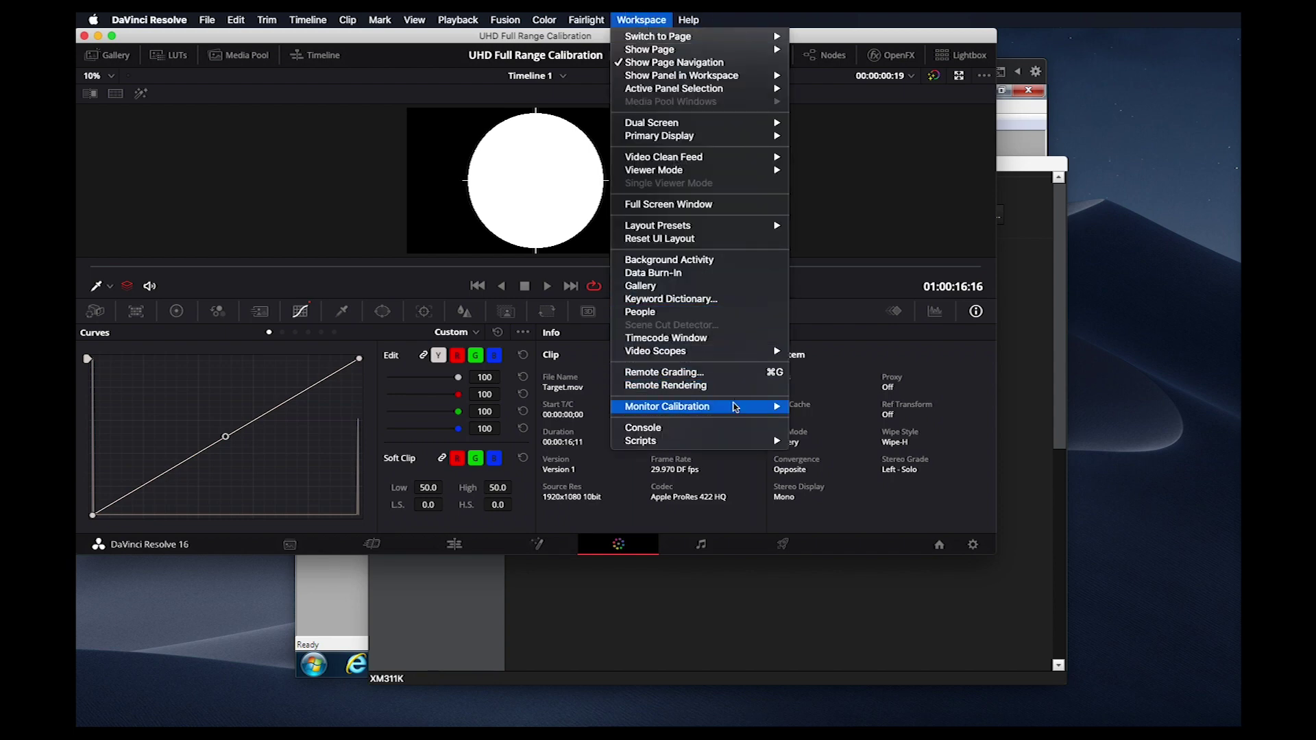
{"action": "mouse_move", "coordinate": [735, 407]}
{"action": "left_click", "coordinate": [826, 407]}
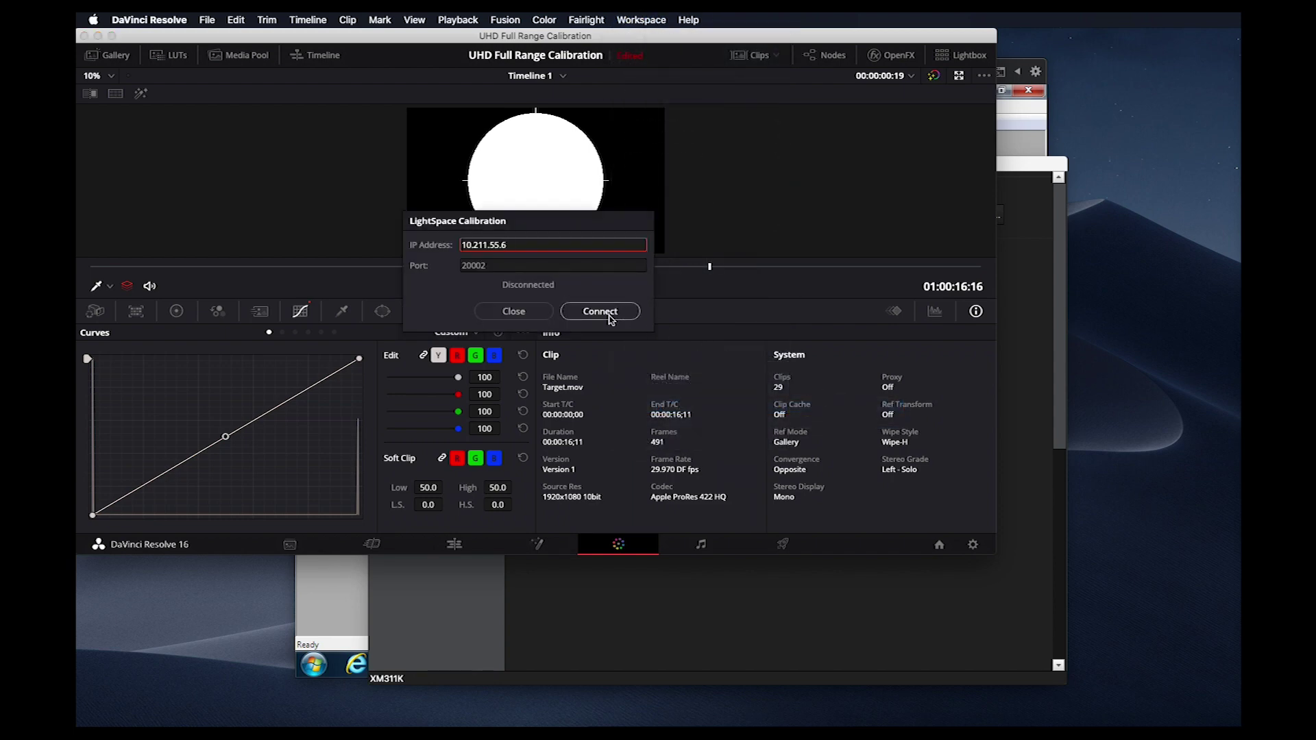
{"action": "left_click", "coordinate": [609, 314]}
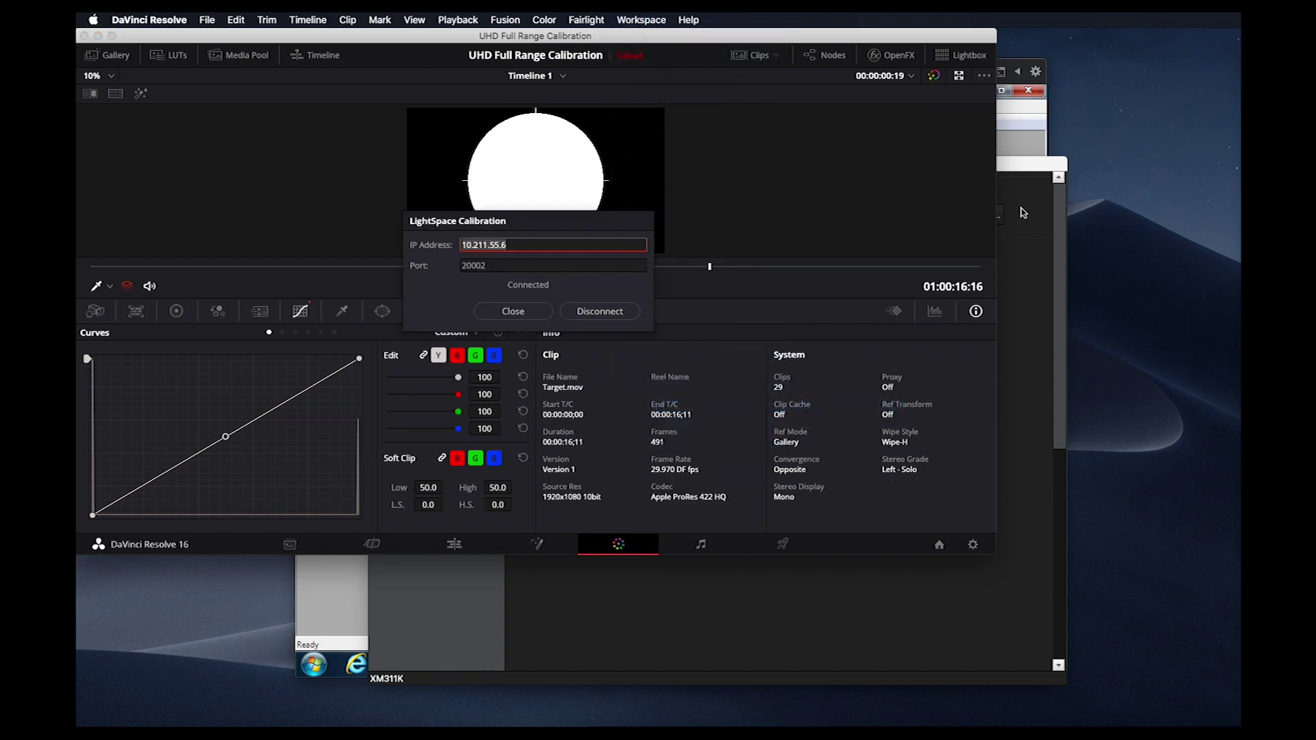
{"action": "left_click", "coordinate": [1017, 146]}
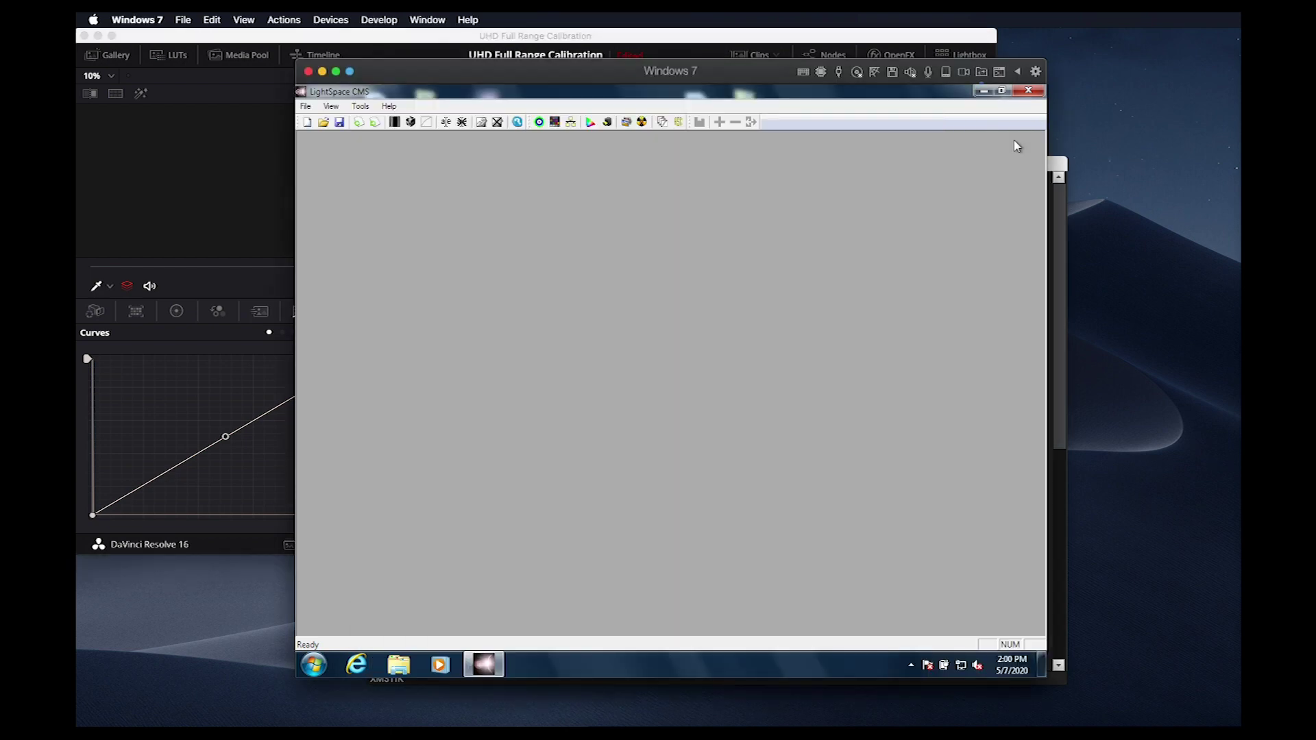
Upload a Back 1D cube for P3-ST2084 to the XM monitor at its IP address
{"action": "left_click", "coordinate": [306, 106]}
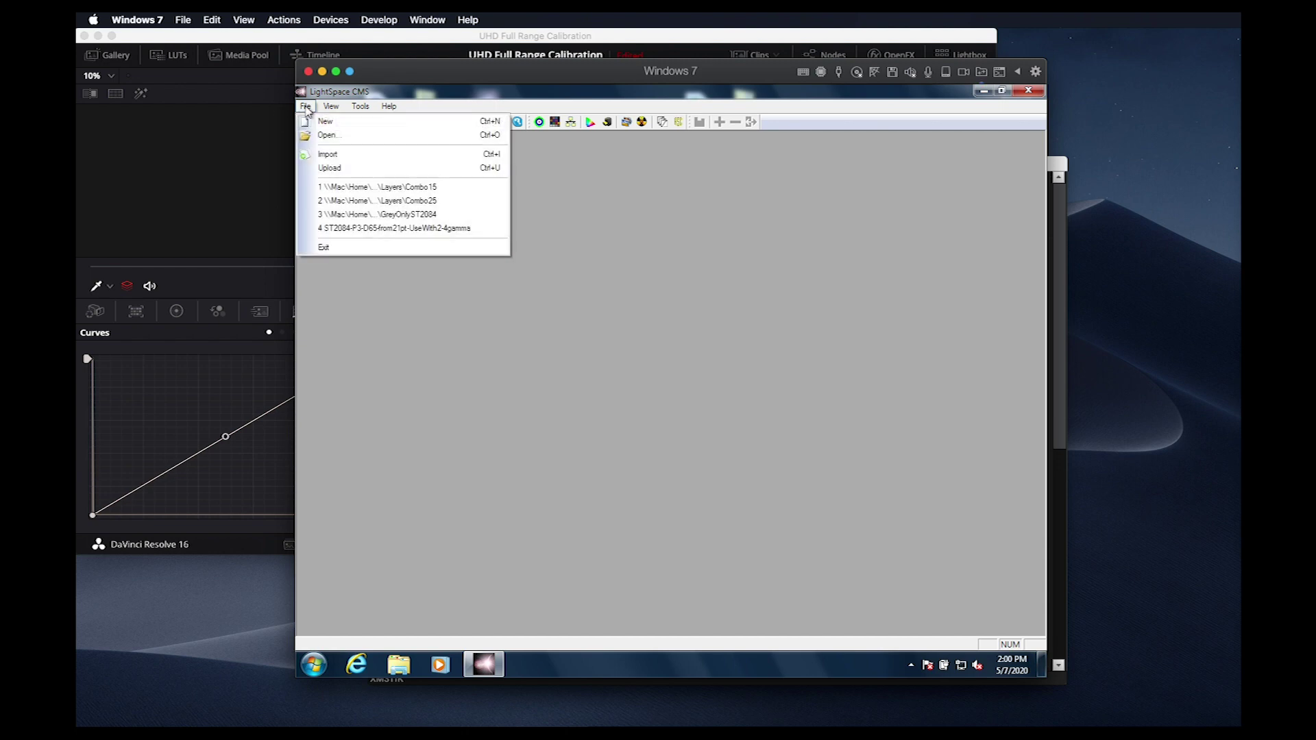
{"action": "left_click", "coordinate": [332, 175]}
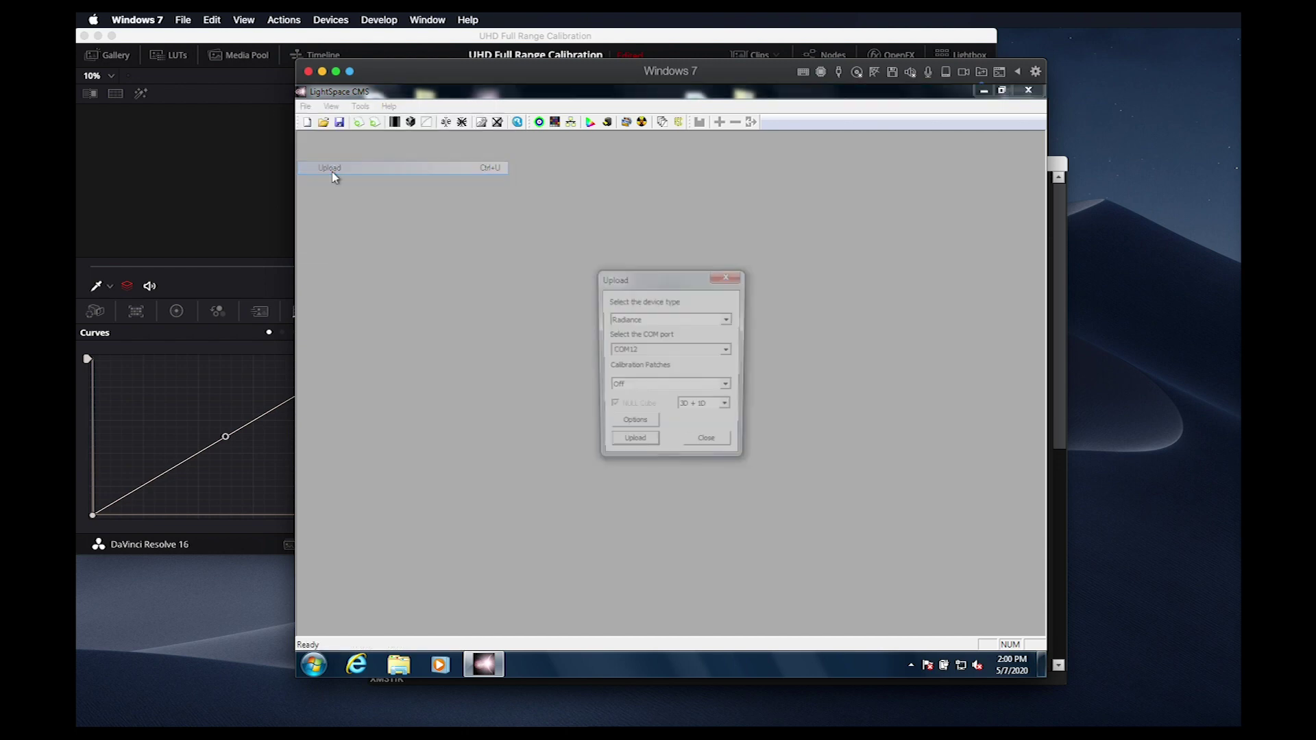
{"action": "left_click", "coordinate": [660, 325]}
{"action": "left_click", "coordinate": [729, 368]}
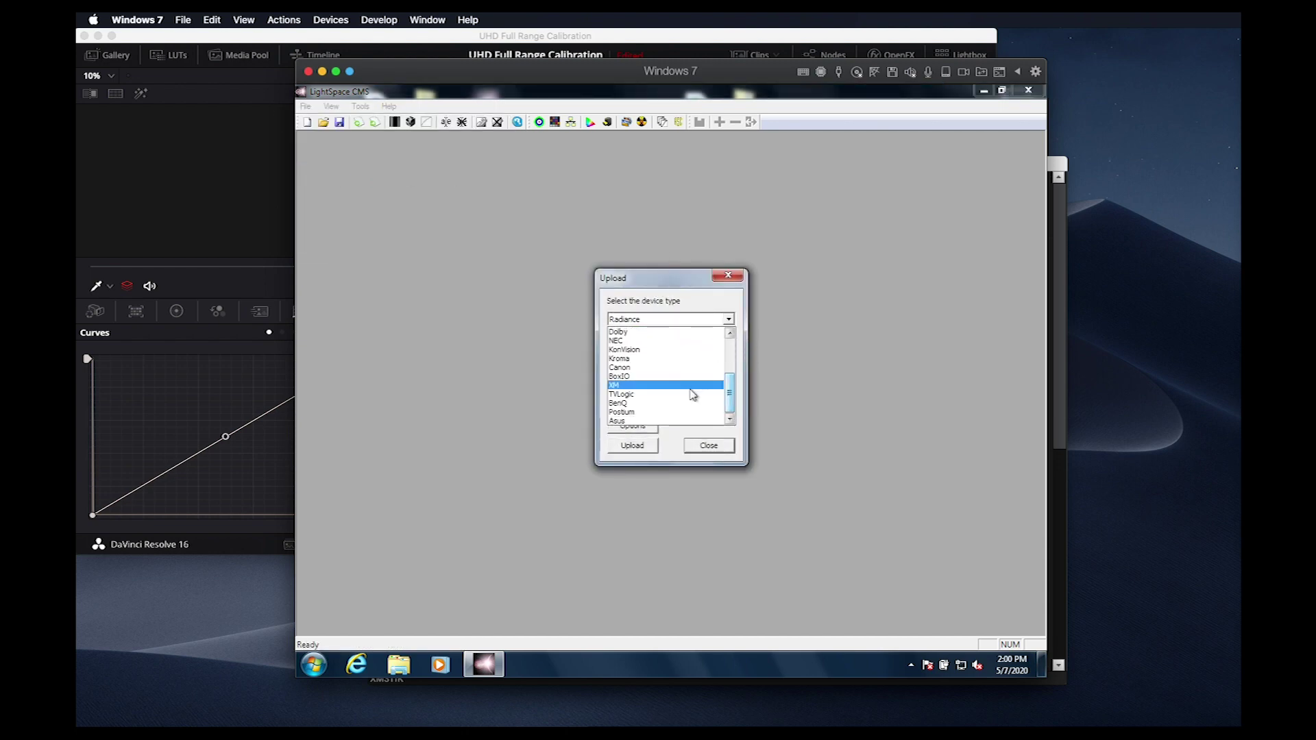
{"action": "left_click", "coordinate": [684, 391]}
{"action": "left_click", "coordinate": [676, 352]}
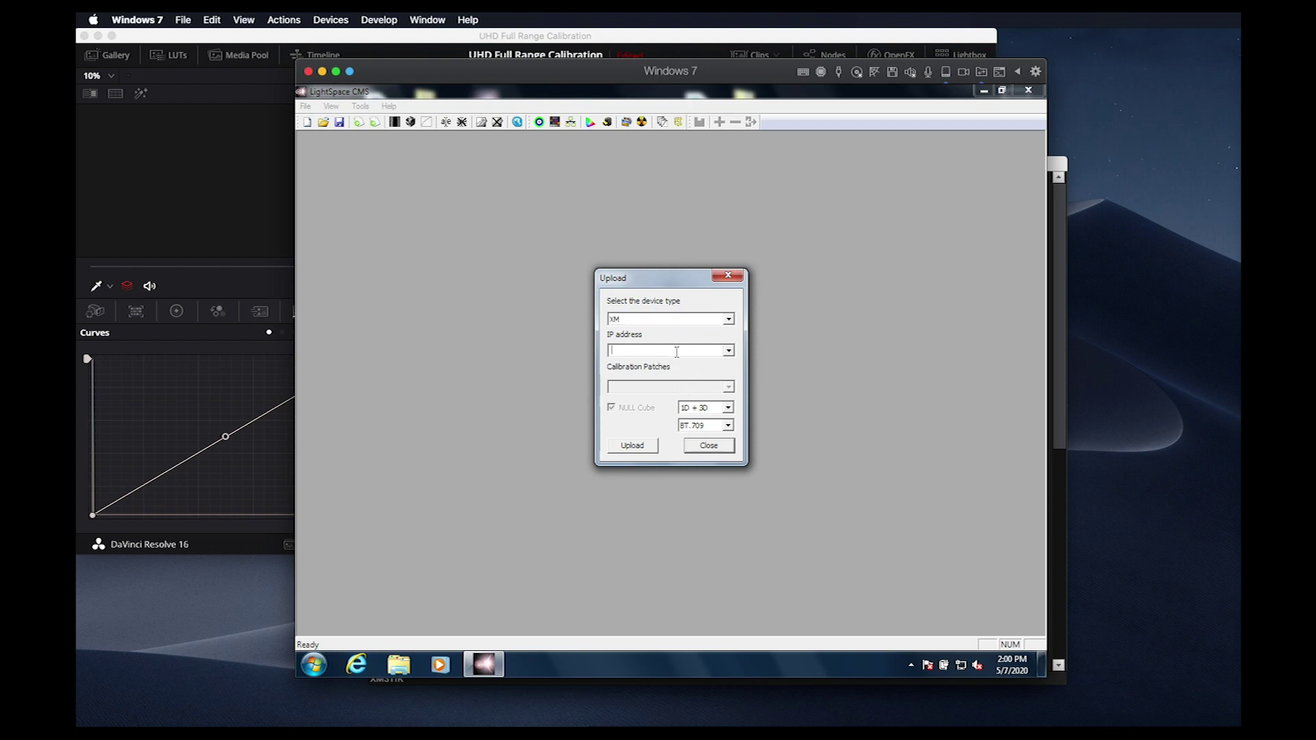
{"action": "type", "text": "10.1.10.38"}
{"action": "left_click", "coordinate": [713, 409]}
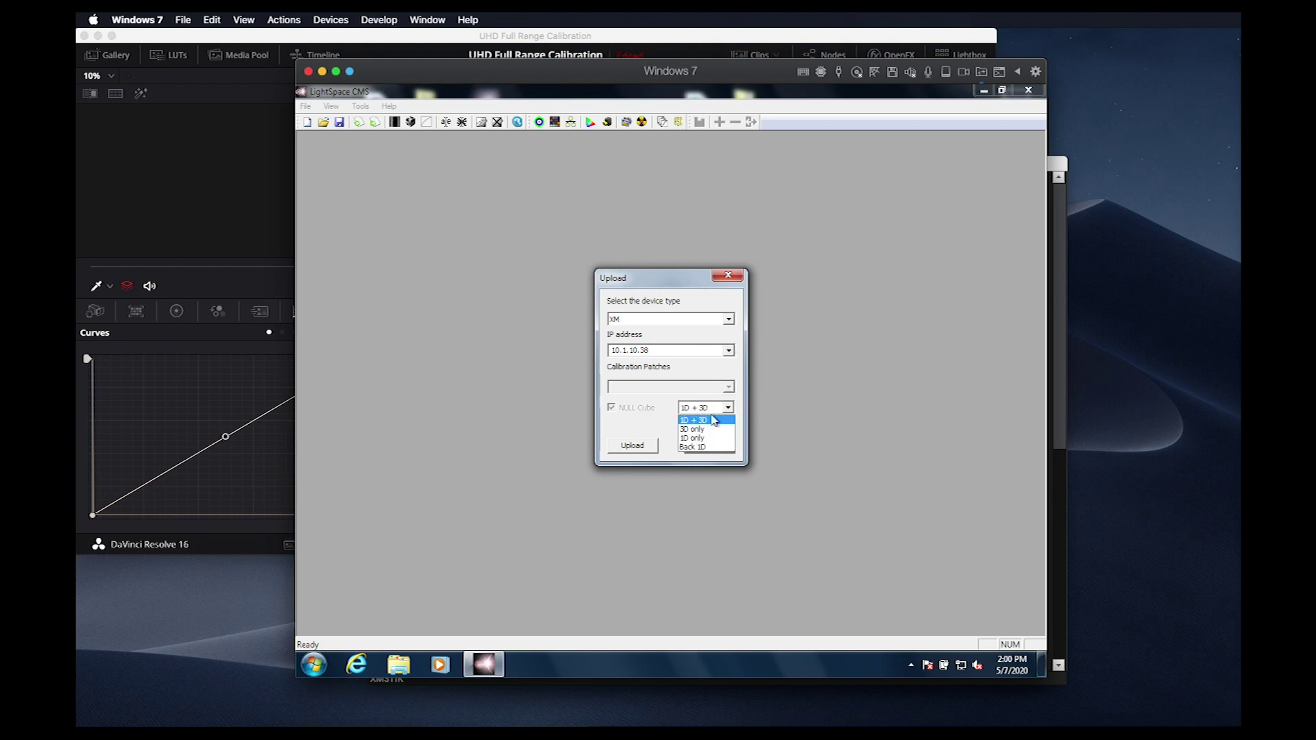
{"action": "left_click", "coordinate": [710, 448]}
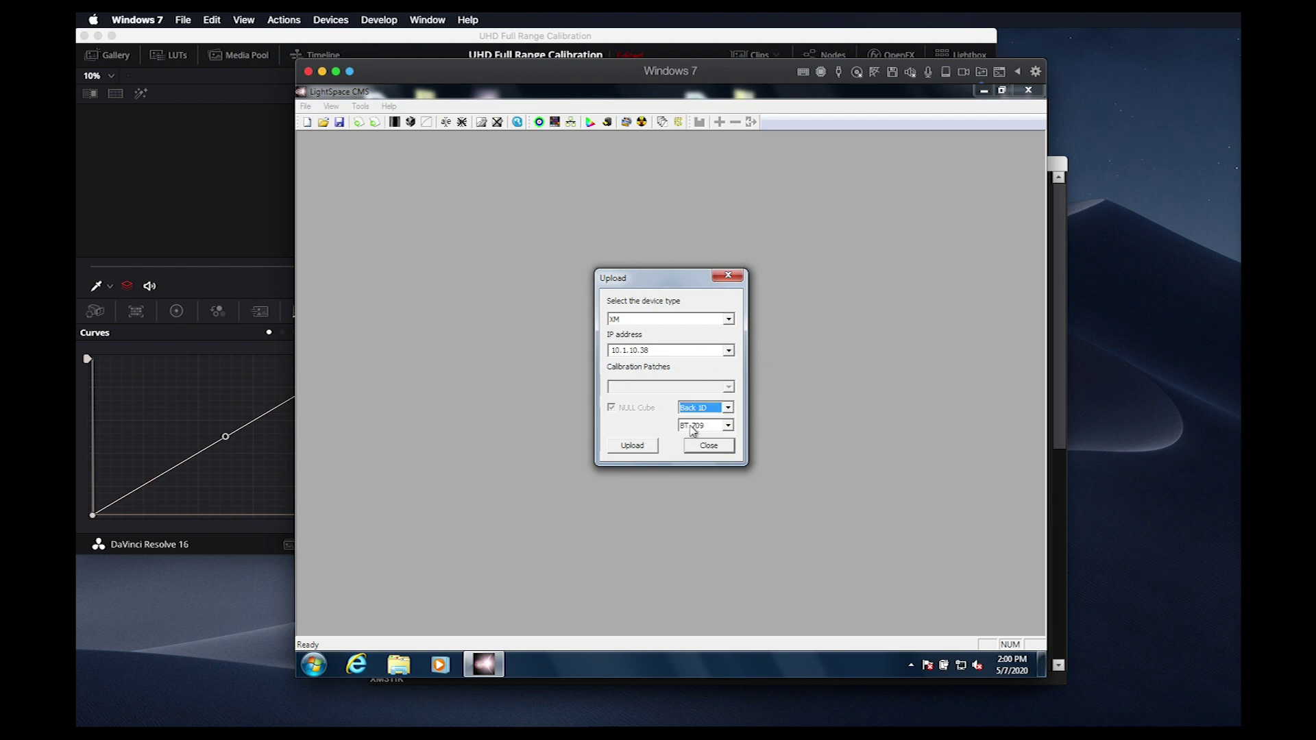
{"action": "left_click", "coordinate": [693, 426]}
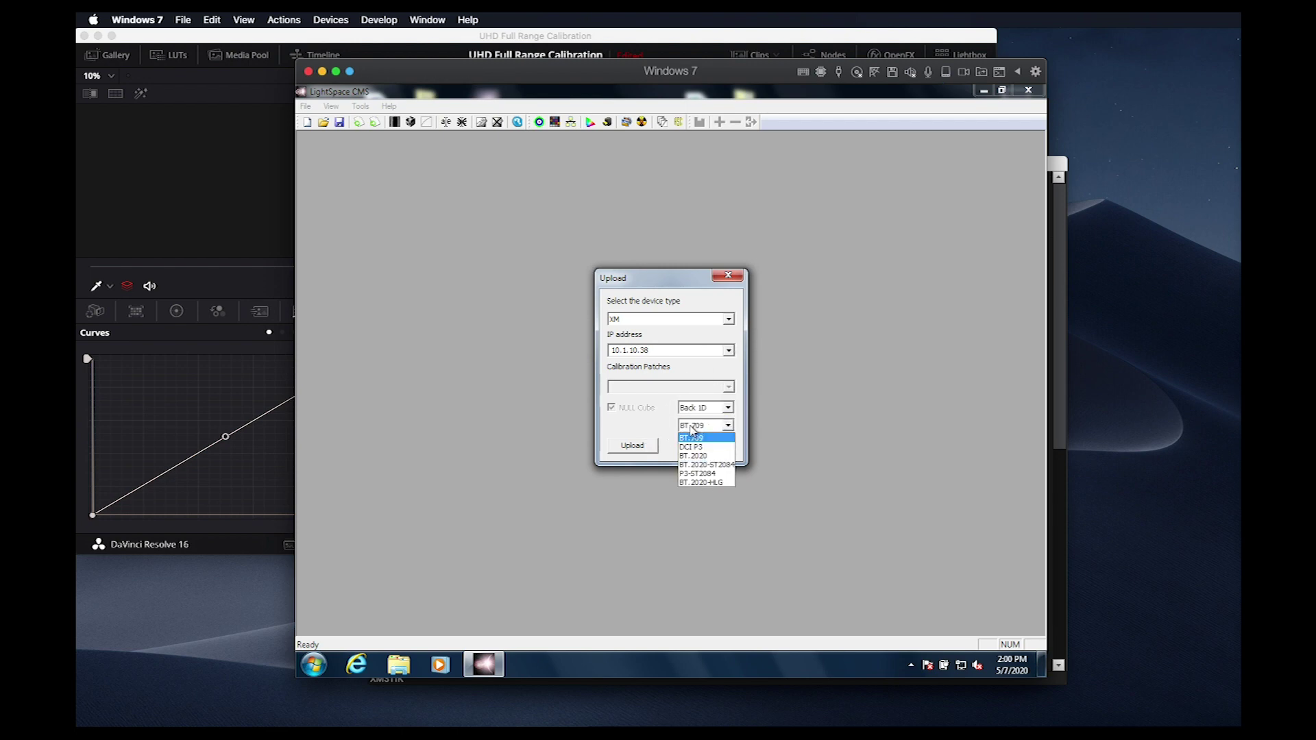
{"action": "left_click", "coordinate": [704, 474]}
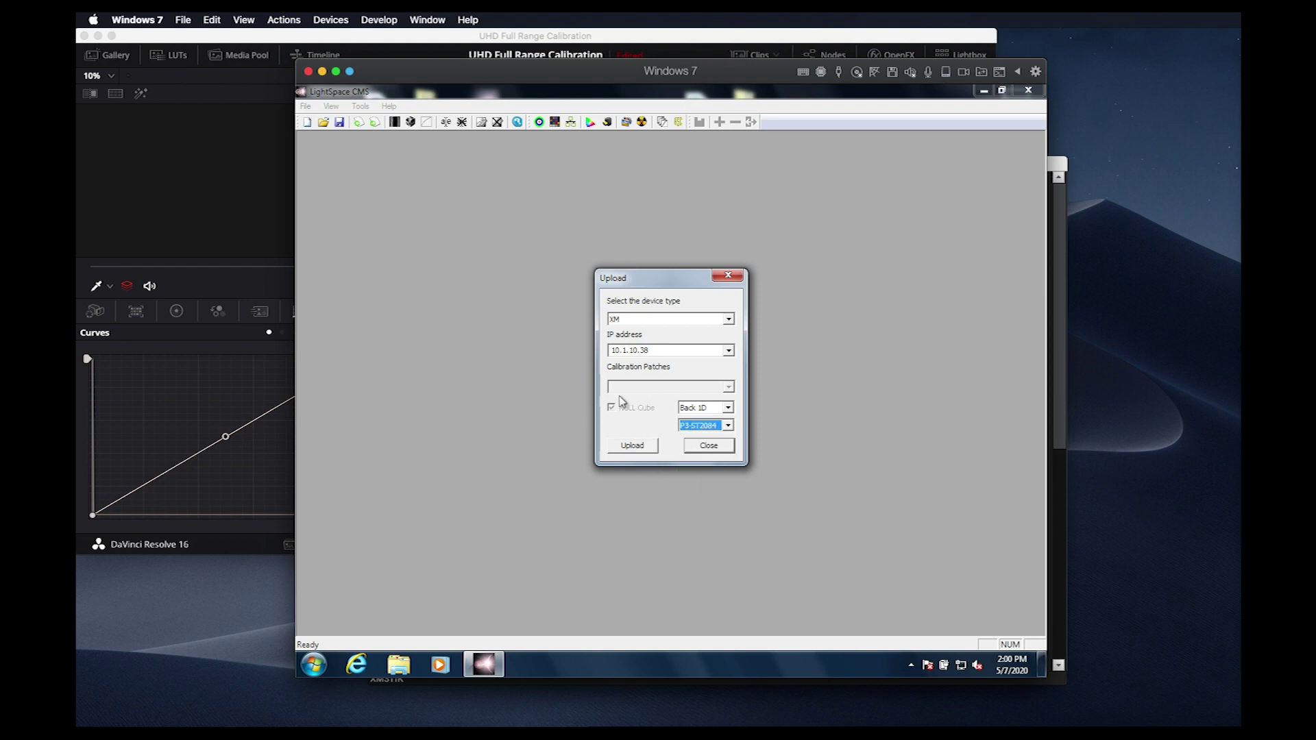
{"action": "left_click", "coordinate": [633, 447]}
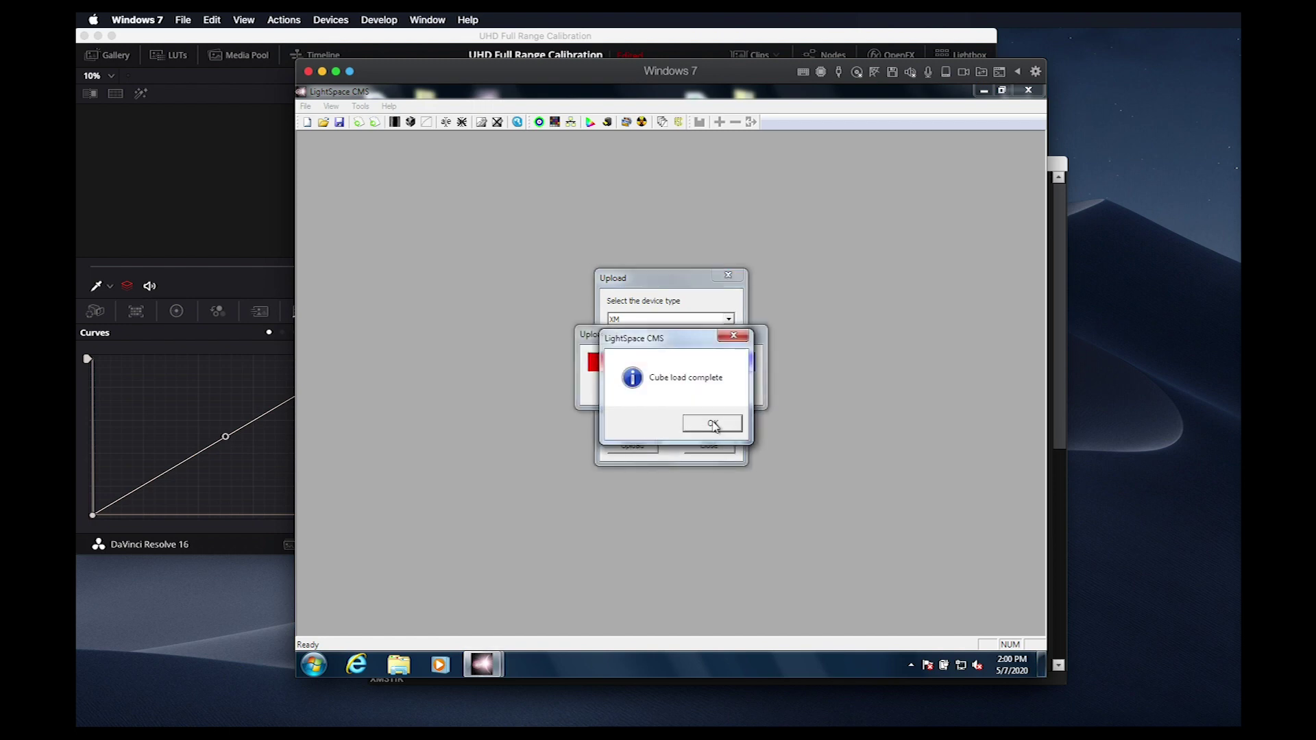
{"action": "left_click", "coordinate": [713, 426]}
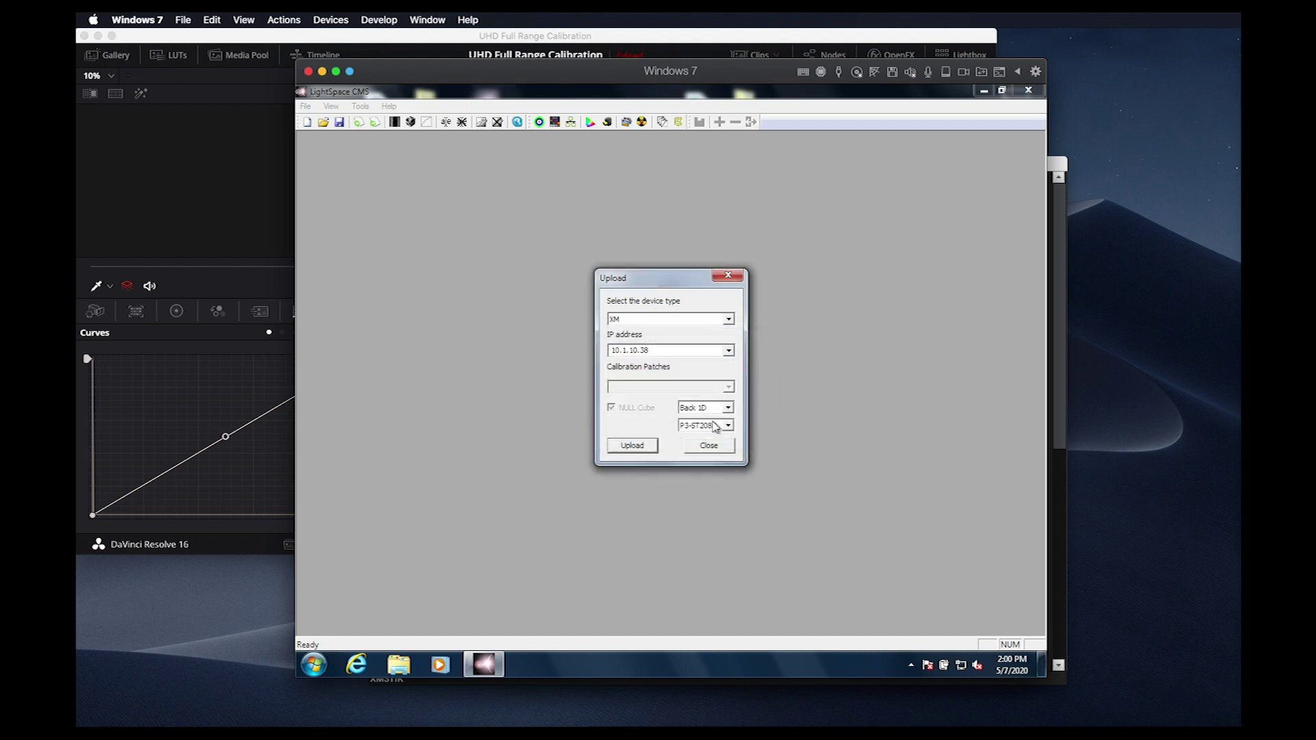
Upload a 1D + 3D cube to the XM monitor as well
{"action": "left_click", "coordinate": [711, 410]}
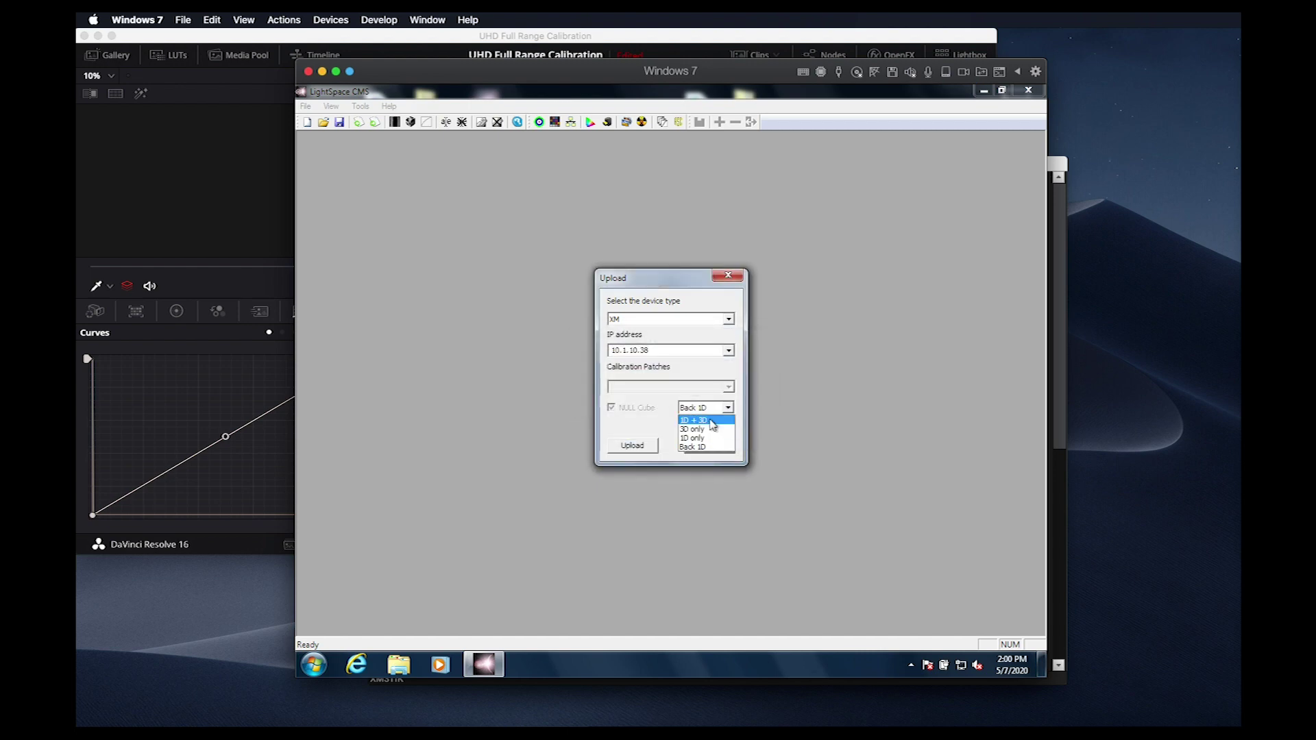
{"action": "left_click", "coordinate": [712, 425]}
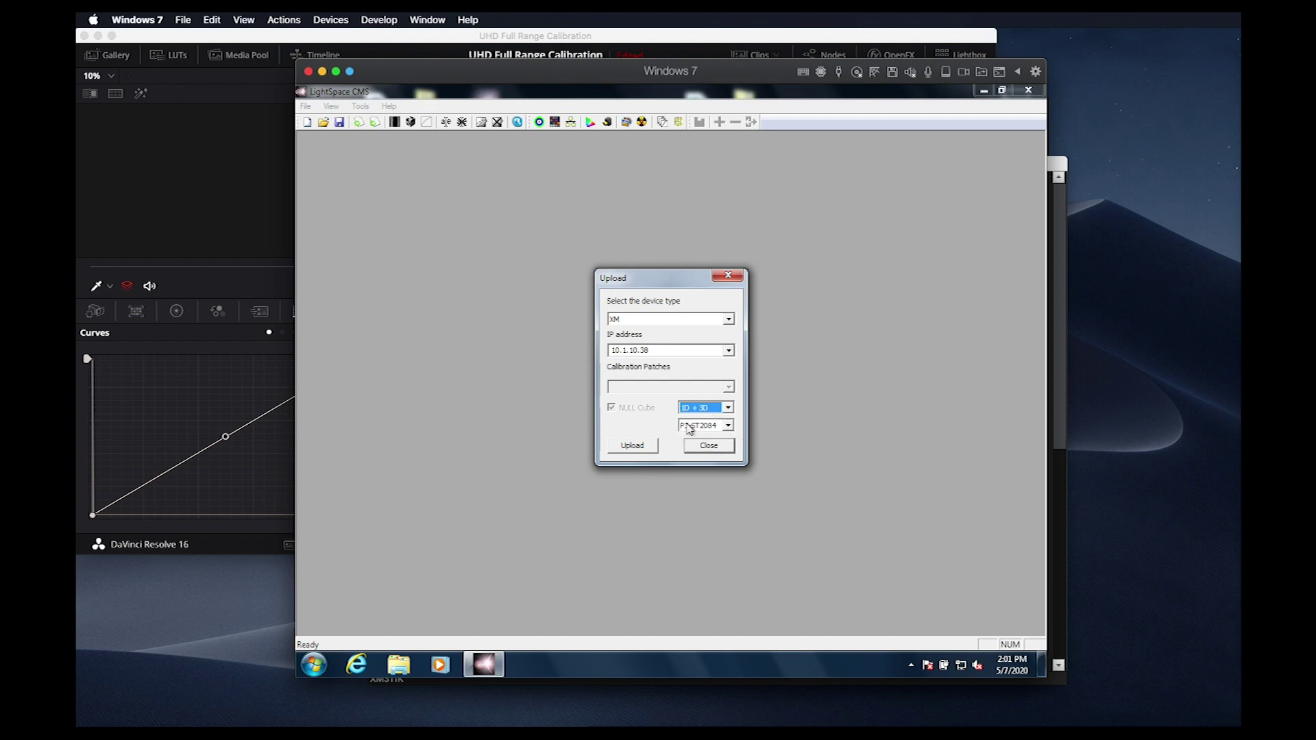
{"action": "left_click", "coordinate": [644, 446]}
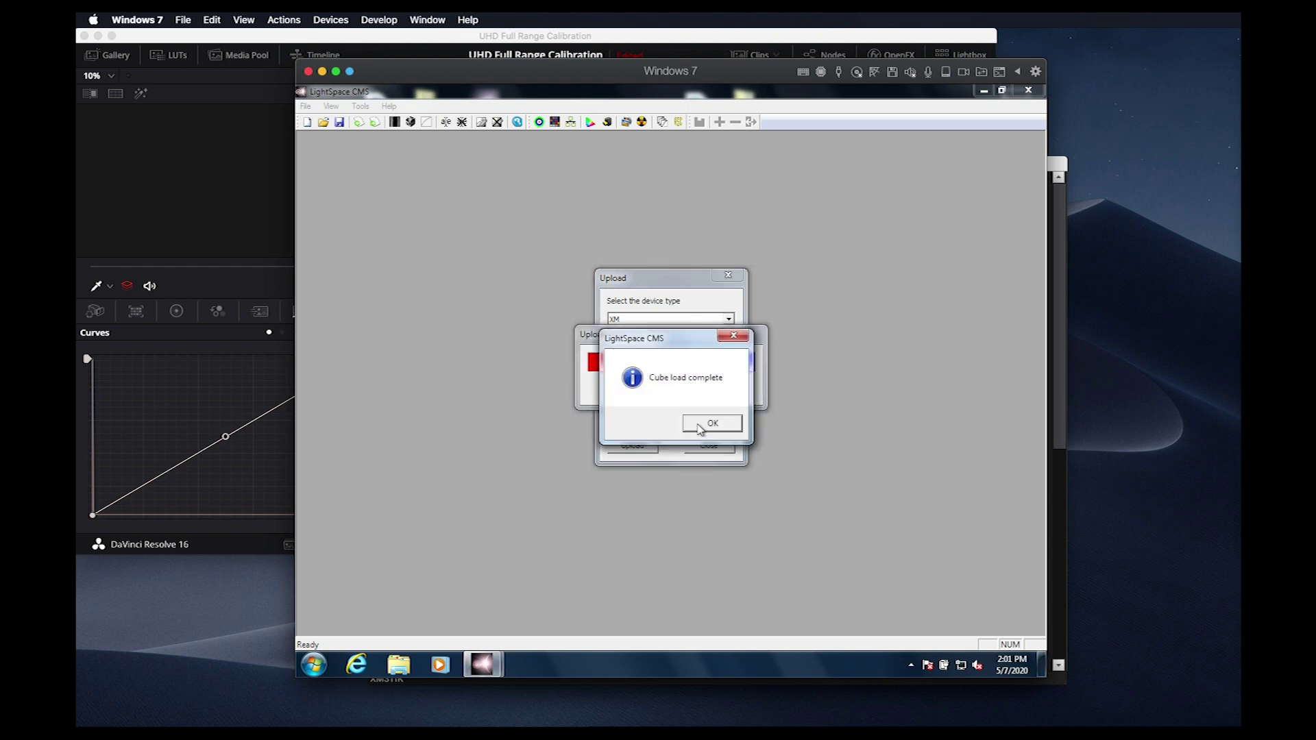
{"action": "left_click", "coordinate": [699, 426]}
{"action": "left_click", "coordinate": [713, 447]}
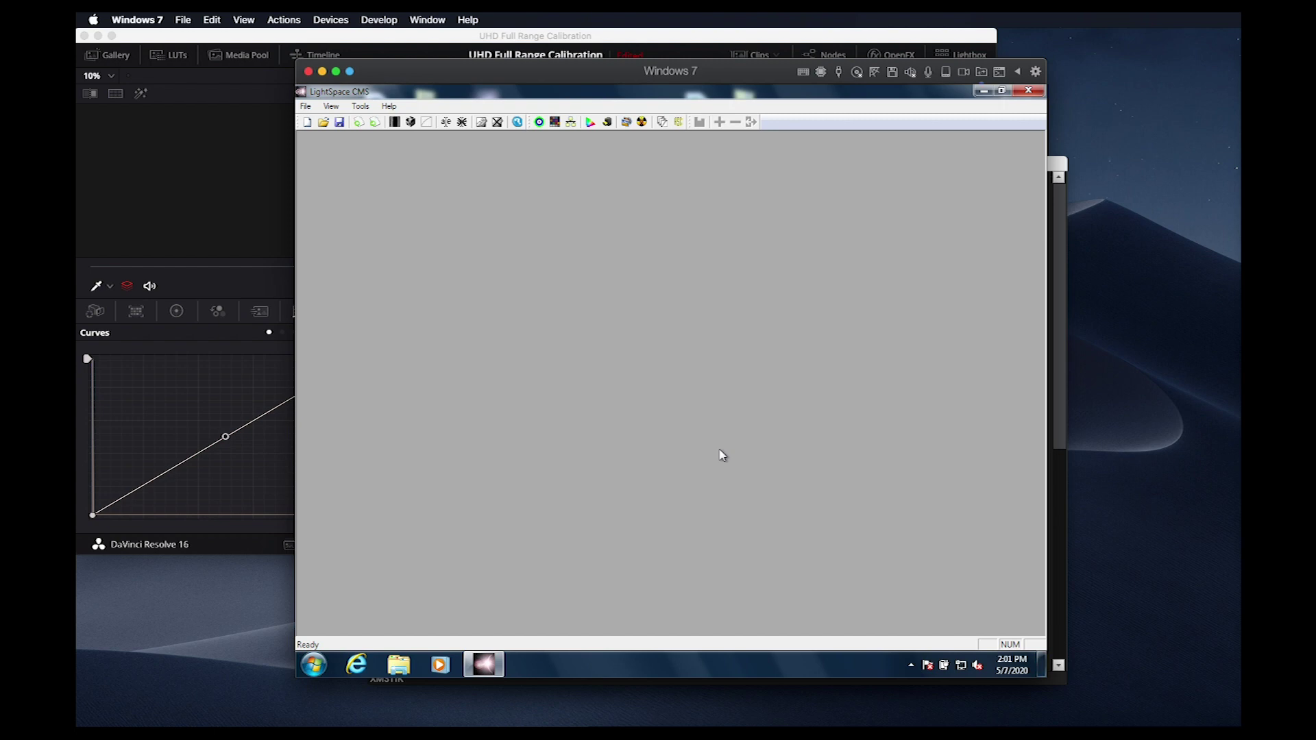
Choose the Grey Only Large profile for quick profiling in the Calibration Interface
{"action": "left_click", "coordinate": [540, 123]}
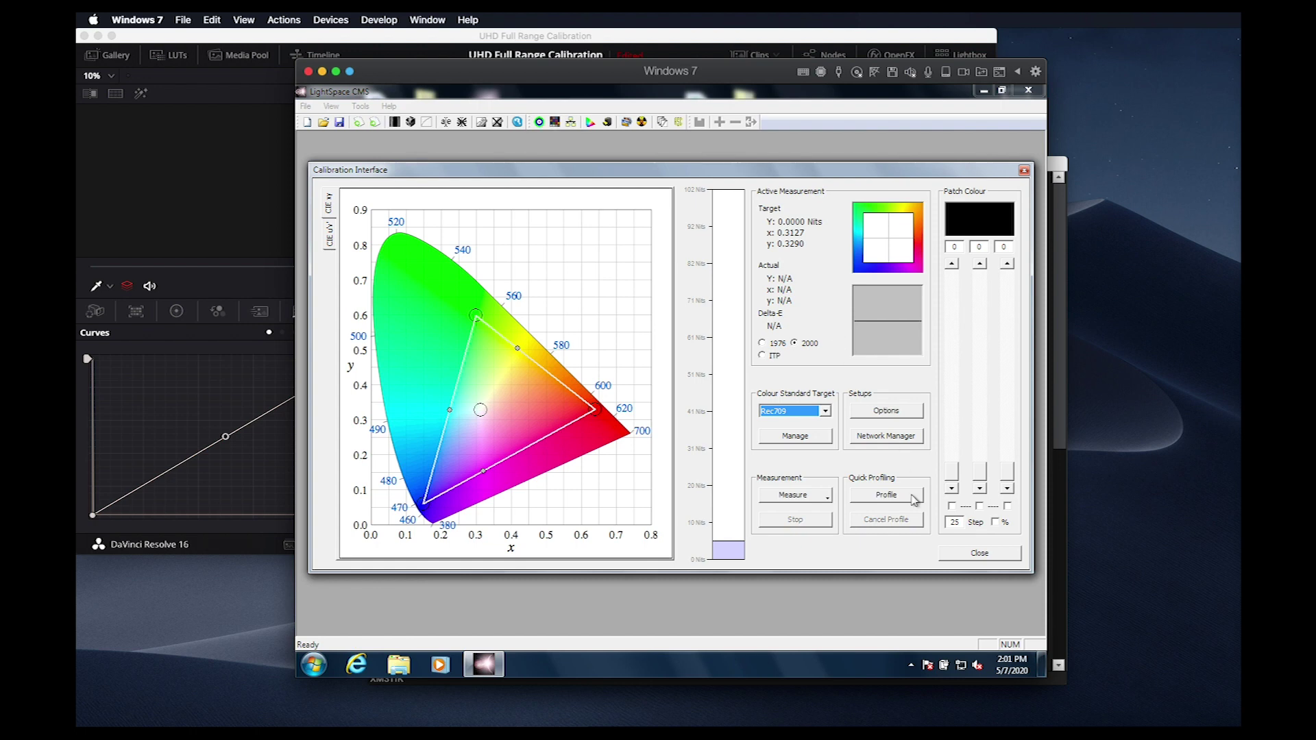
{"action": "left_click", "coordinate": [912, 497]}
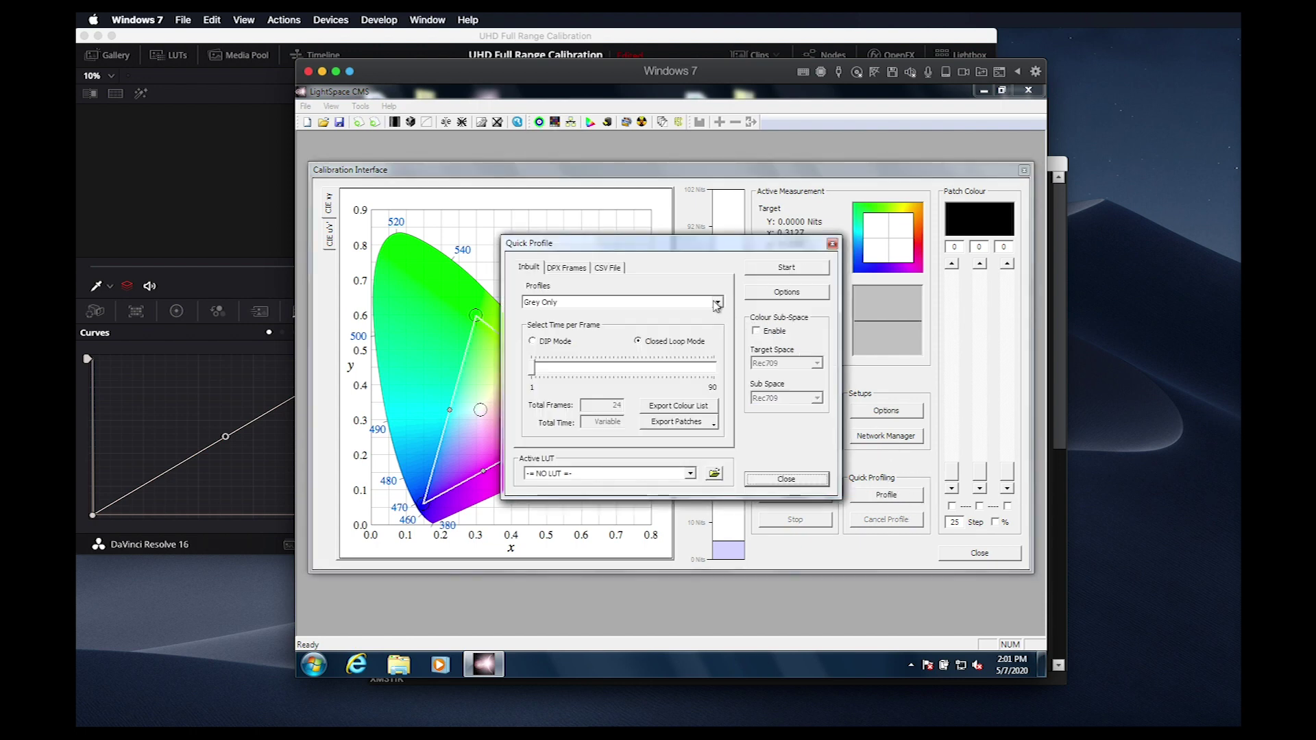
{"action": "left_click", "coordinate": [716, 303]}
{"action": "scroll", "coordinate": [720, 340], "scroll_direction": "down", "scroll_amount": 3}
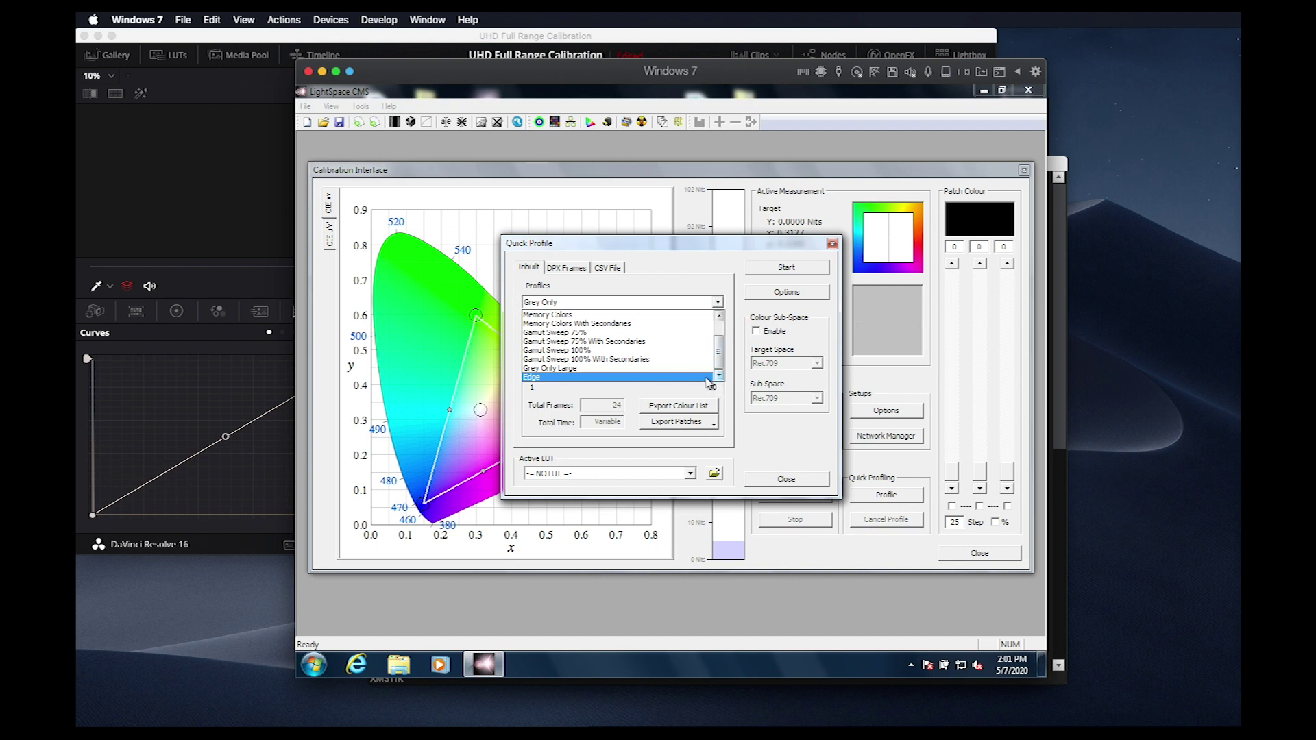
{"action": "left_click", "coordinate": [706, 369]}
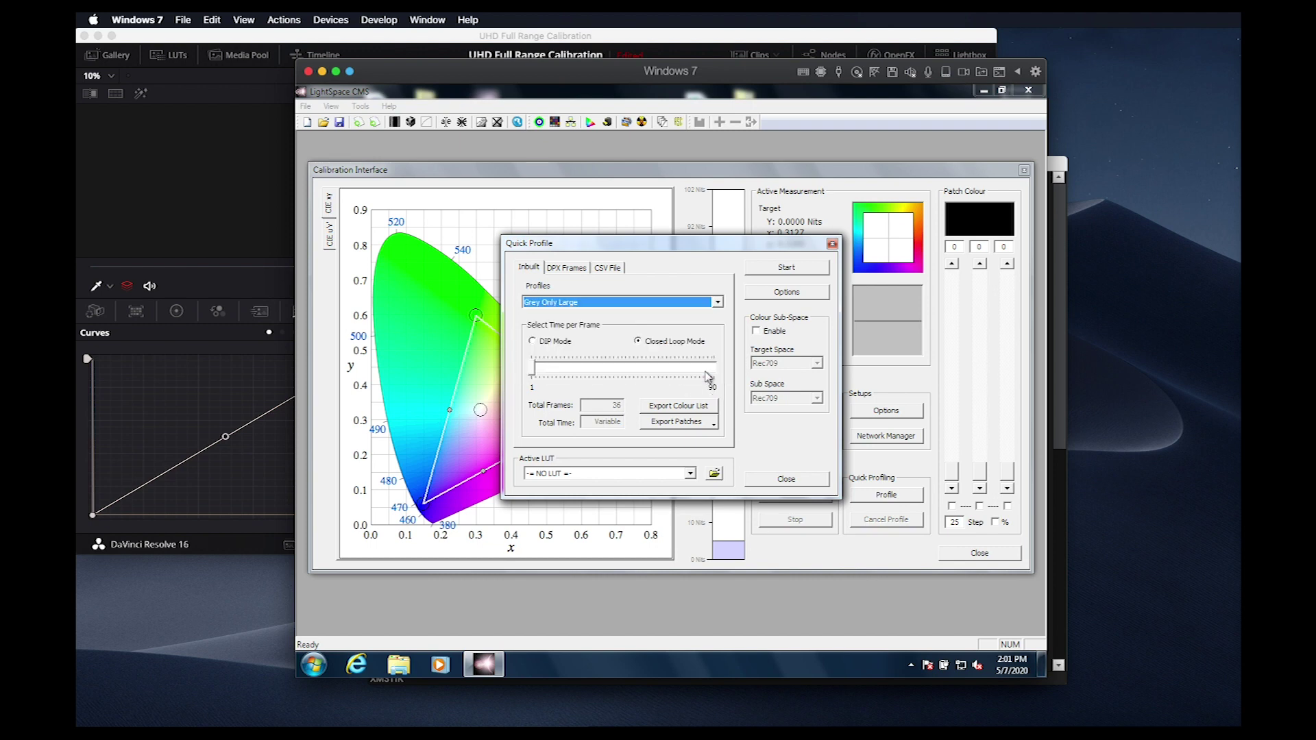
Run the characterization named 'Gamma' to completion and close the calibration window
{"action": "left_click", "coordinate": [791, 272]}
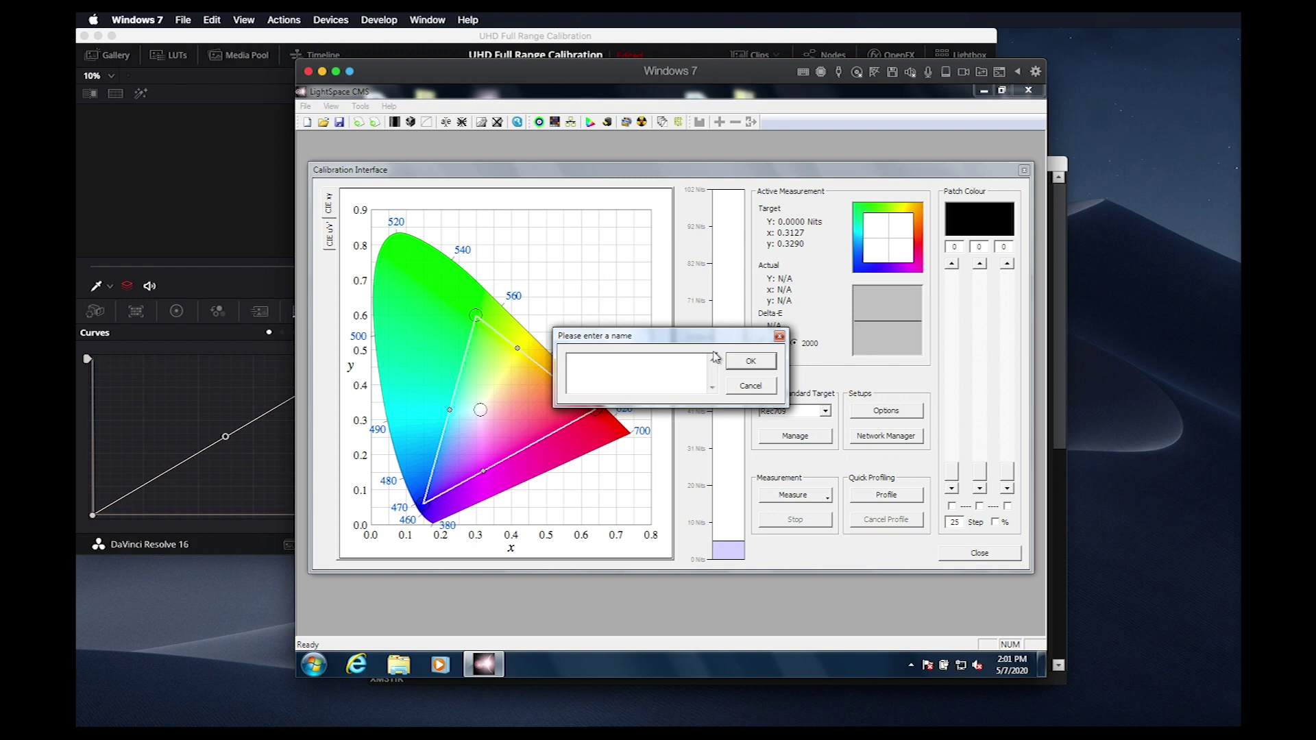
{"action": "type", "text": "Gamma"}
{"action": "left_click", "coordinate": [740, 366]}
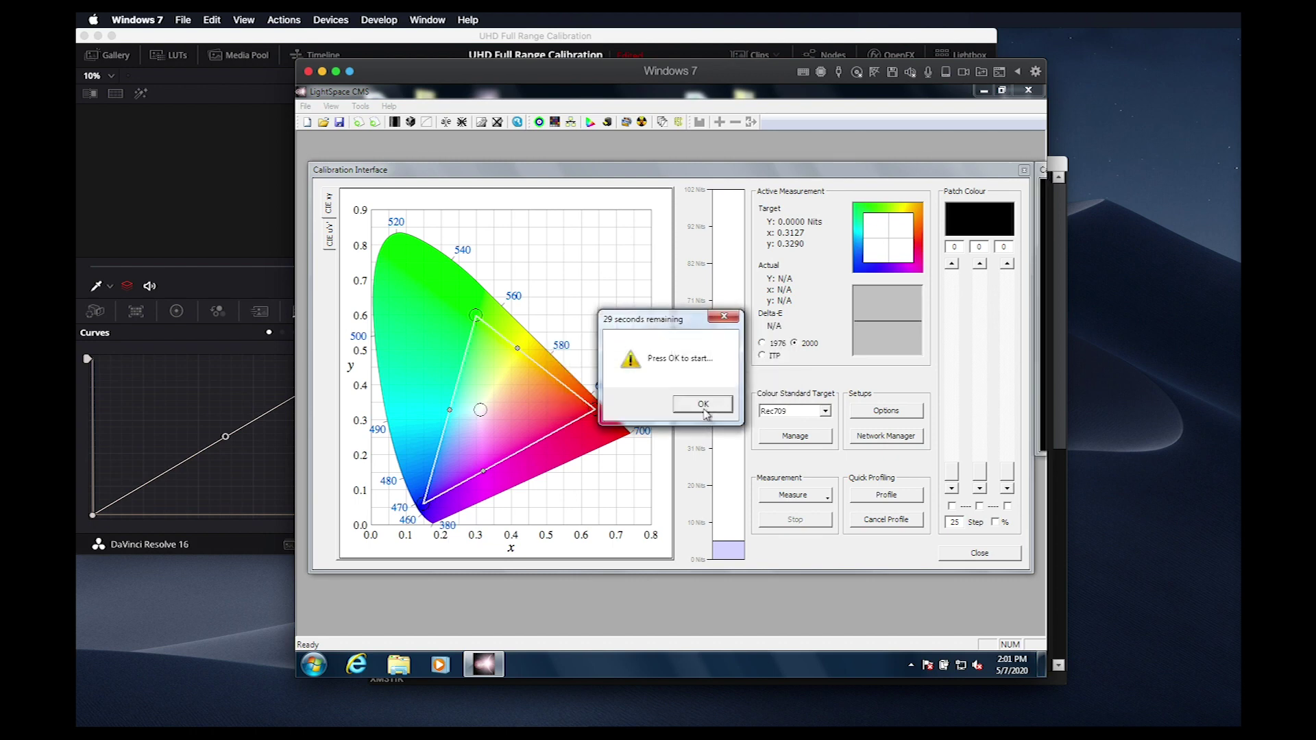
{"action": "left_click", "coordinate": [703, 406]}
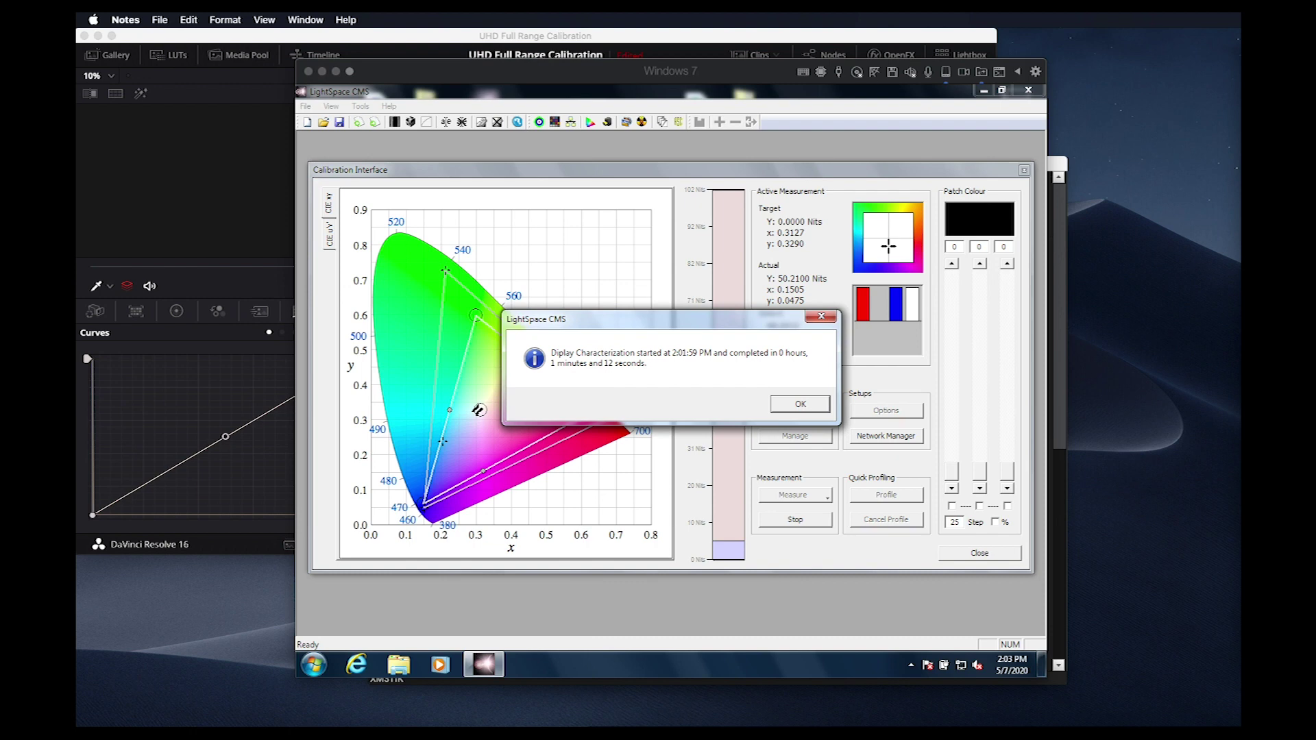
{"action": "left_click", "coordinate": [799, 405]}
{"action": "left_click", "coordinate": [980, 552]}
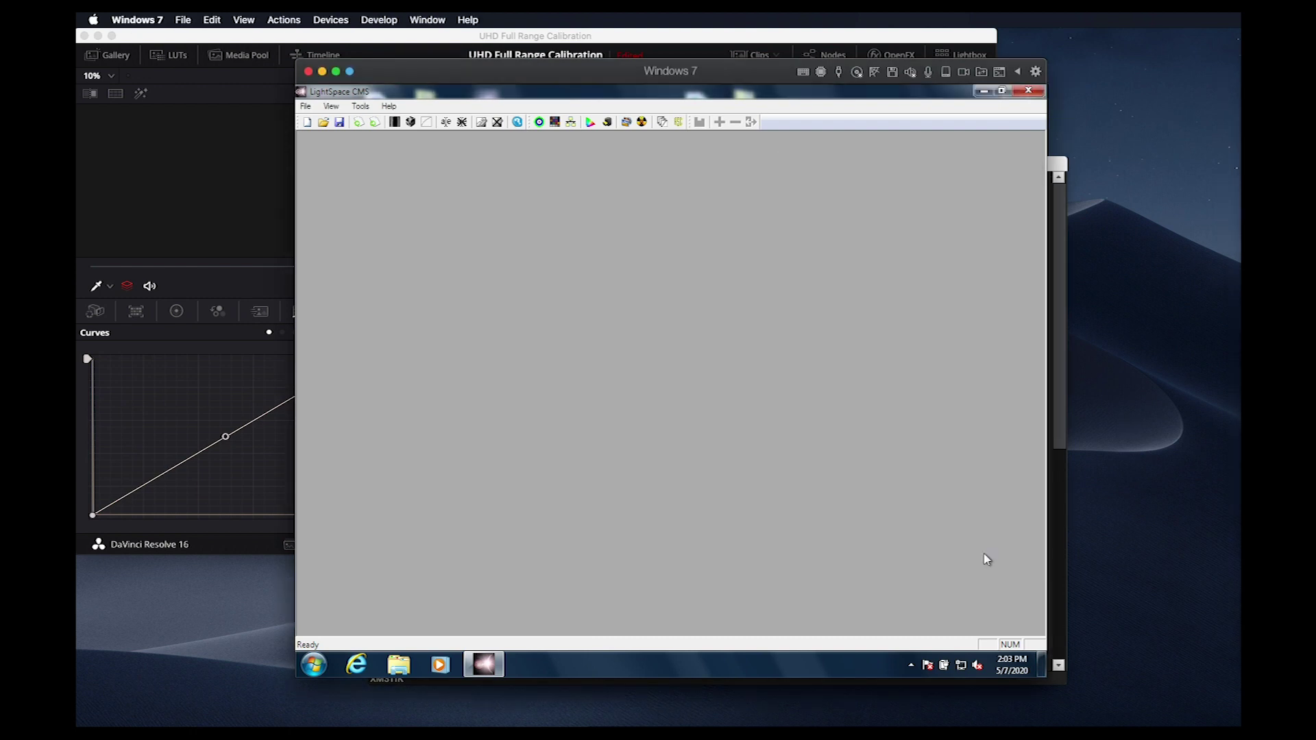
Convert Rec709 to the Gamma characterization as a new colour space named gammaBack1D
{"action": "left_click", "coordinate": [591, 122]}
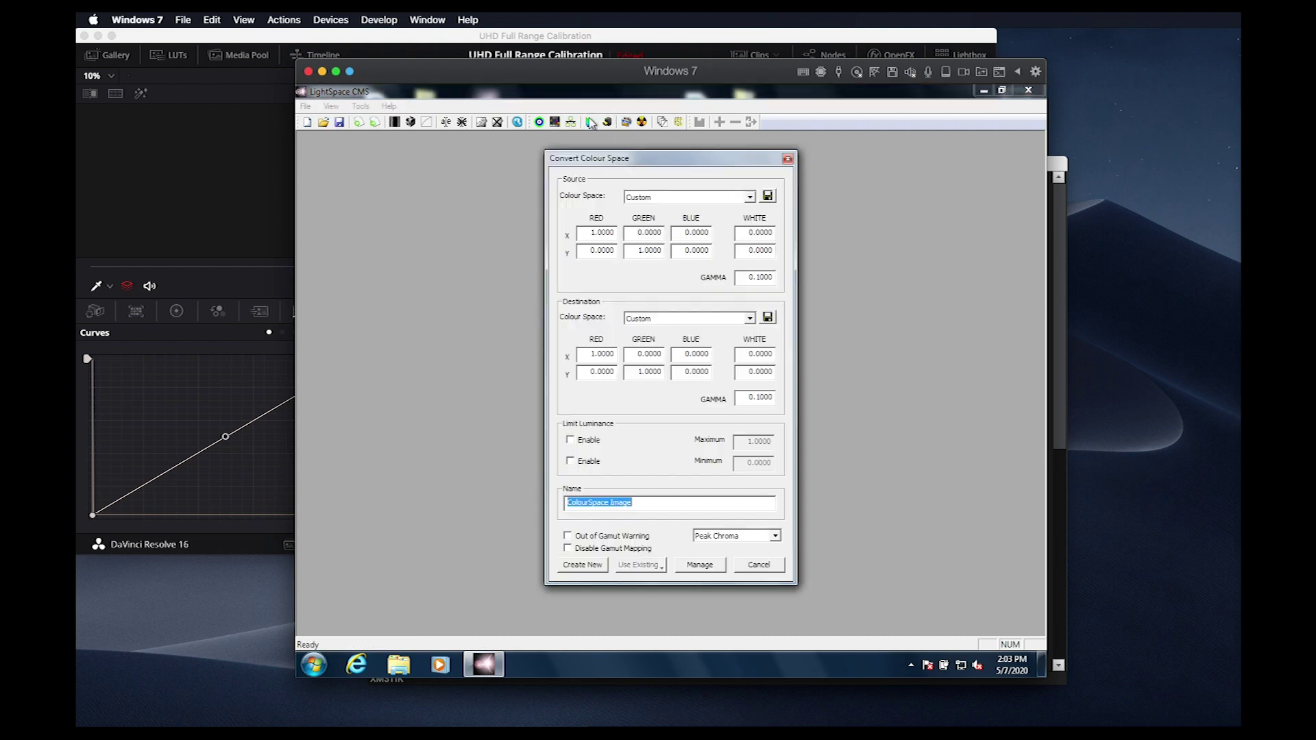
{"action": "left_click", "coordinate": [721, 199]}
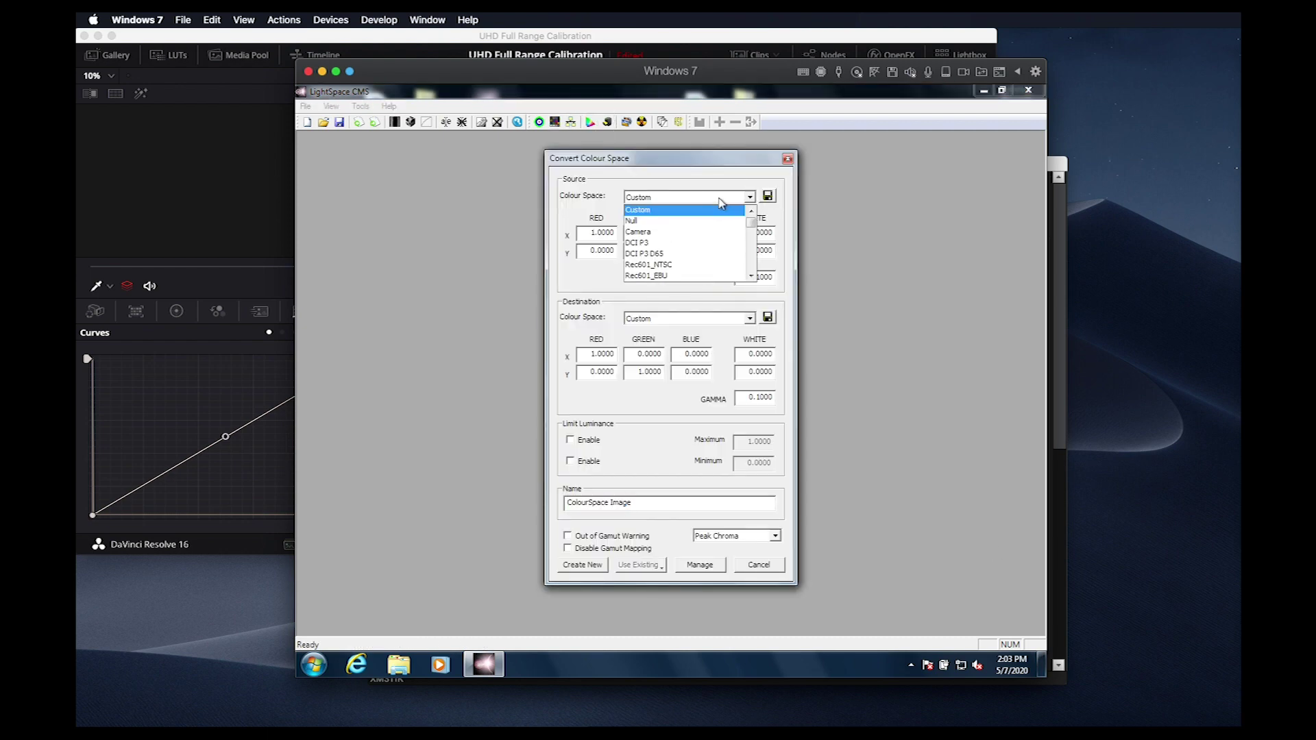
{"action": "left_click", "coordinate": [751, 276]}
{"action": "left_click", "coordinate": [751, 276]}
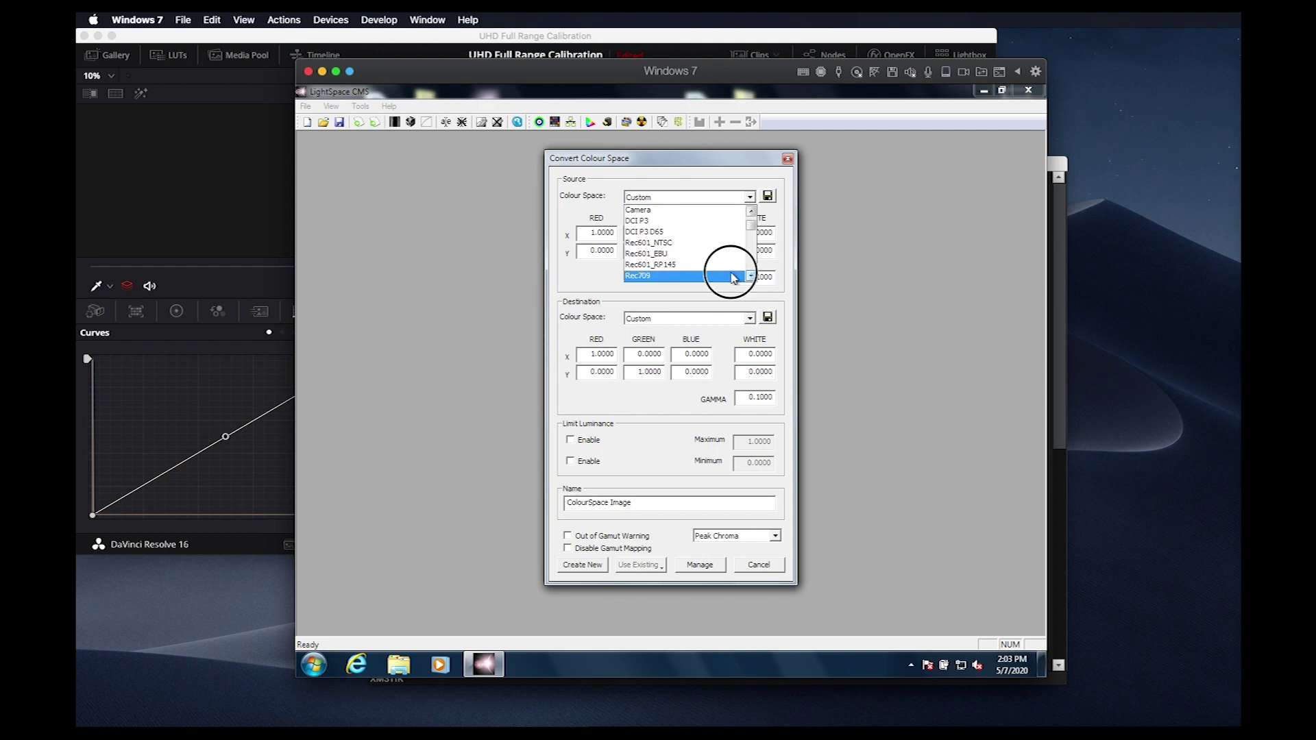
{"action": "left_click", "coordinate": [734, 276]}
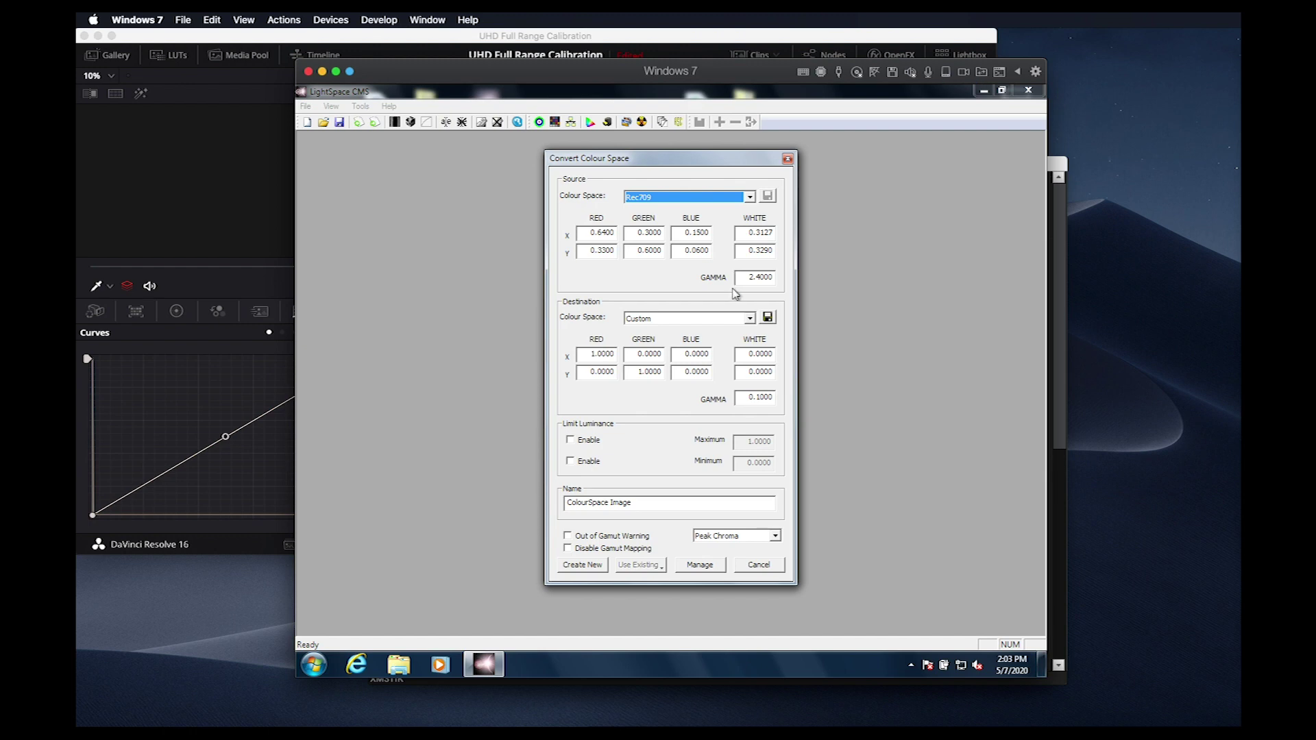
{"action": "left_click", "coordinate": [750, 318]}
{"action": "left_click_drag", "start_coordinate": [752, 353], "coordinate": [754, 398]}
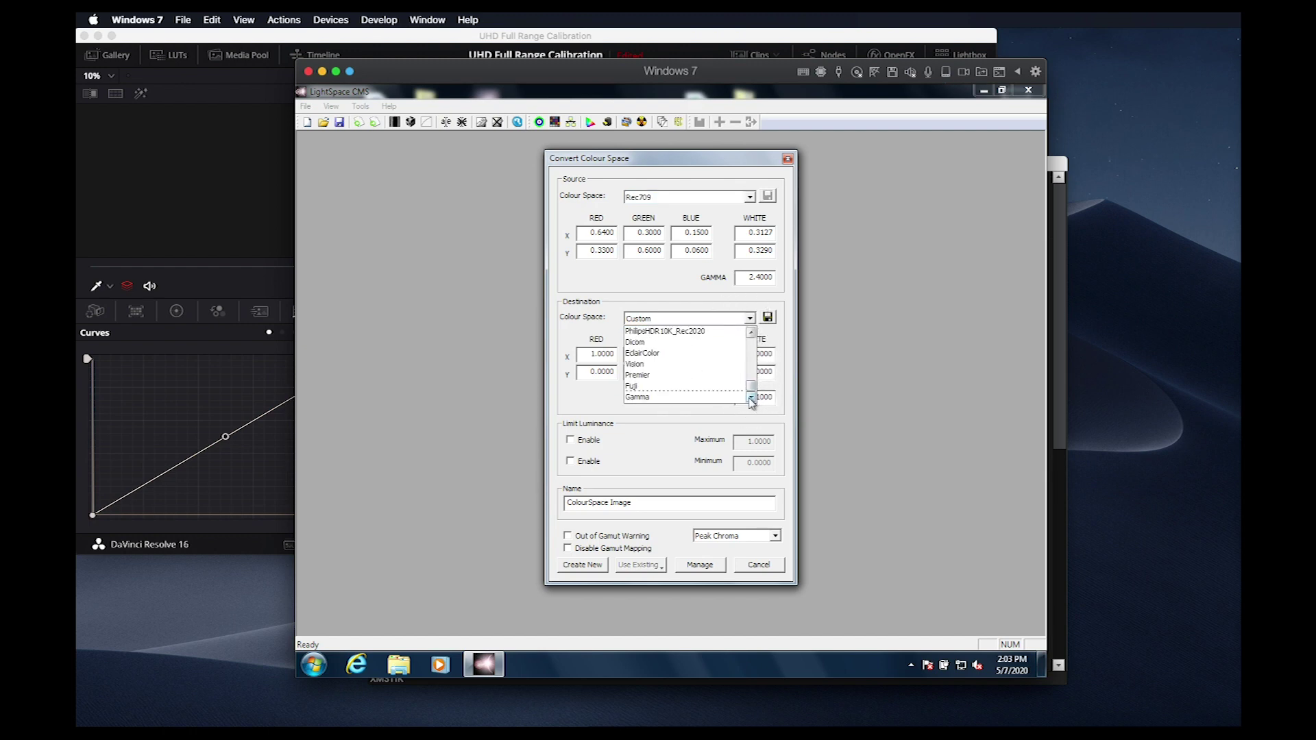
{"action": "left_click", "coordinate": [719, 397]}
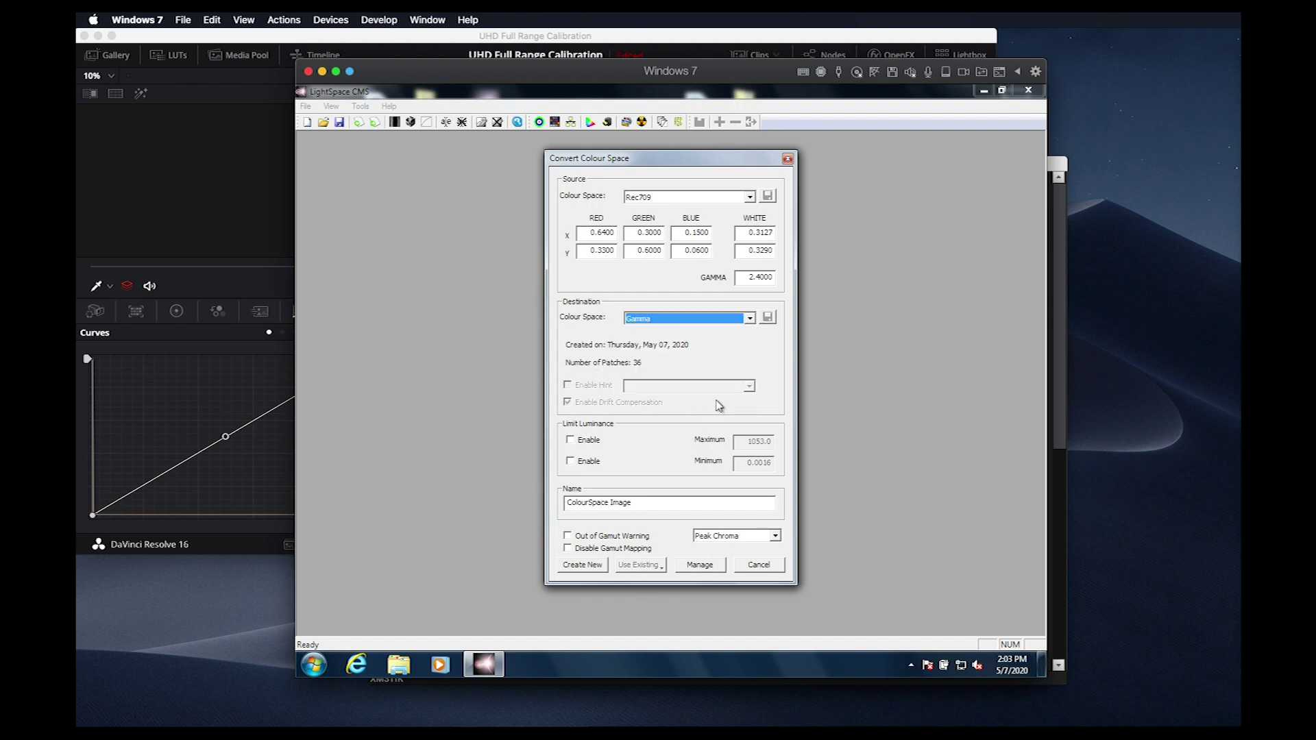
{"action": "left_click", "coordinate": [658, 506]}
{"action": "type", "text": "g"}
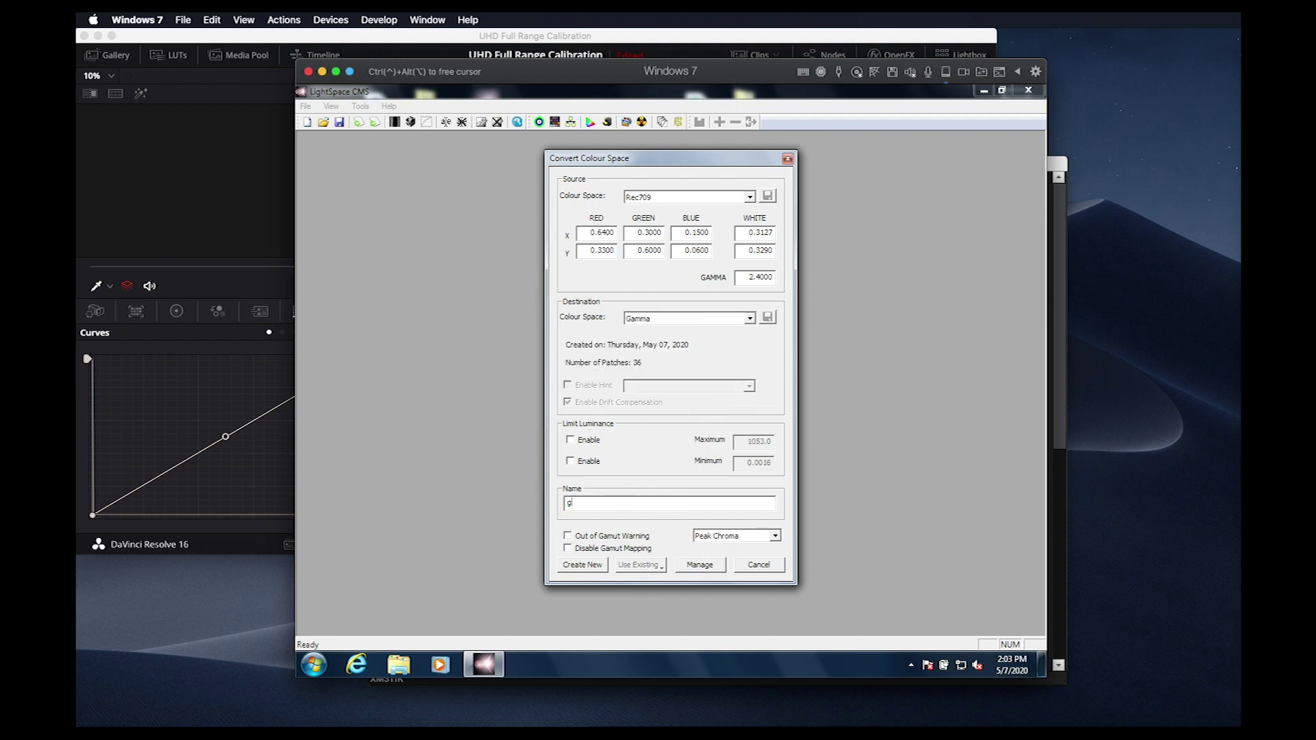
{"action": "type", "text": "ammaBack1D"}
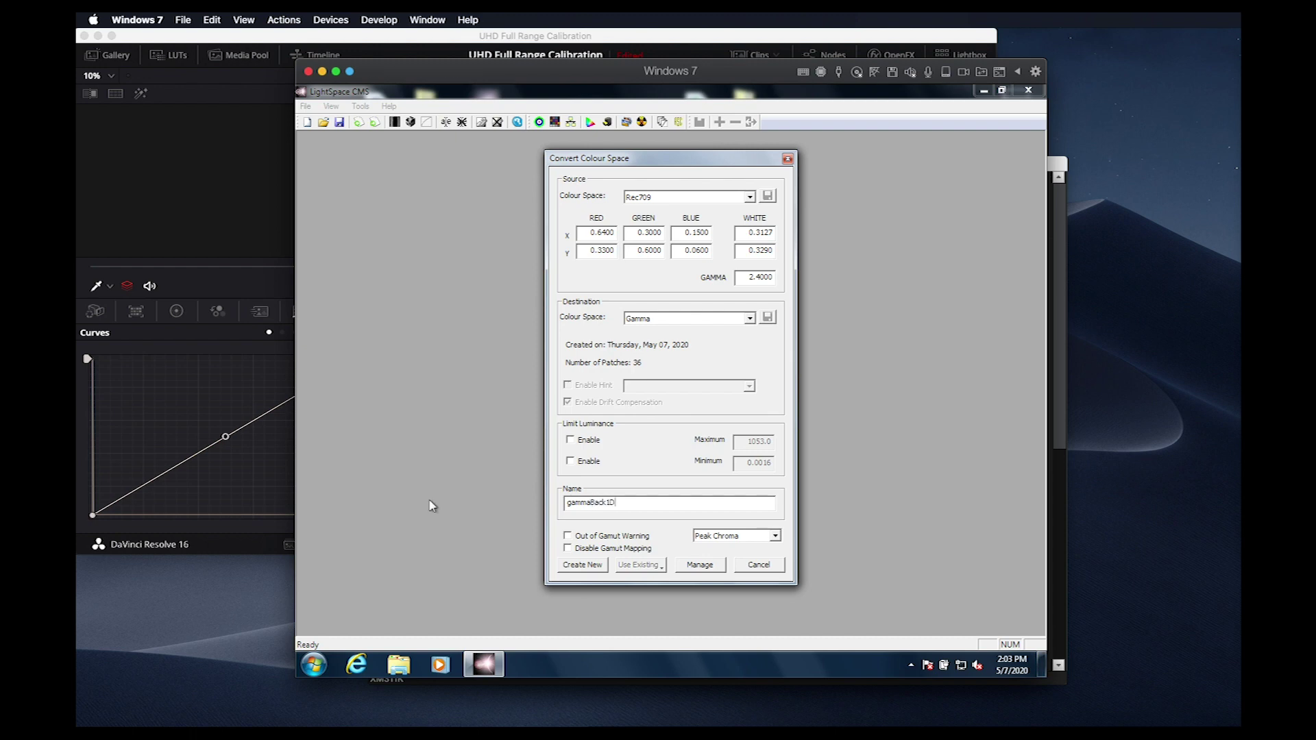
{"action": "left_click", "coordinate": [576, 564]}
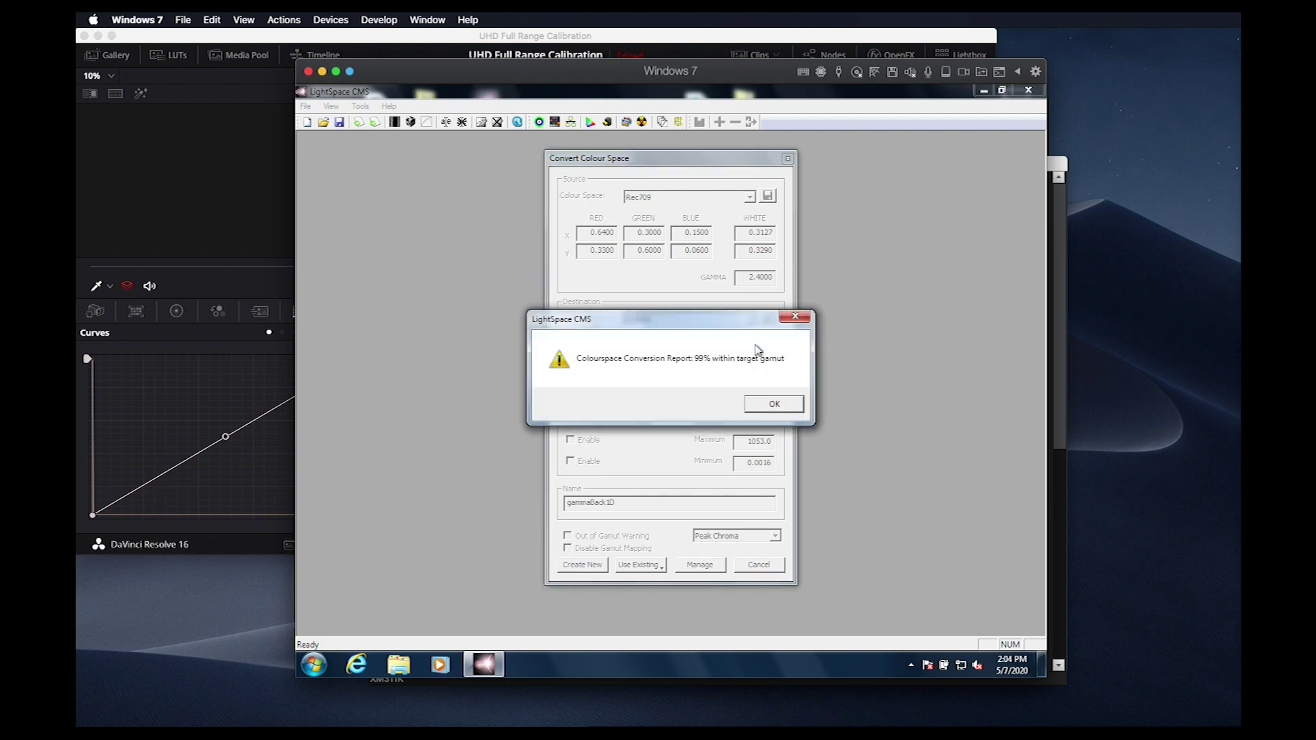
Upload gammaBack1D to the XM monitor as Back 1D with NULL Cube turned off
{"action": "left_click", "coordinate": [774, 405]}
{"action": "left_click", "coordinate": [320, 106]}
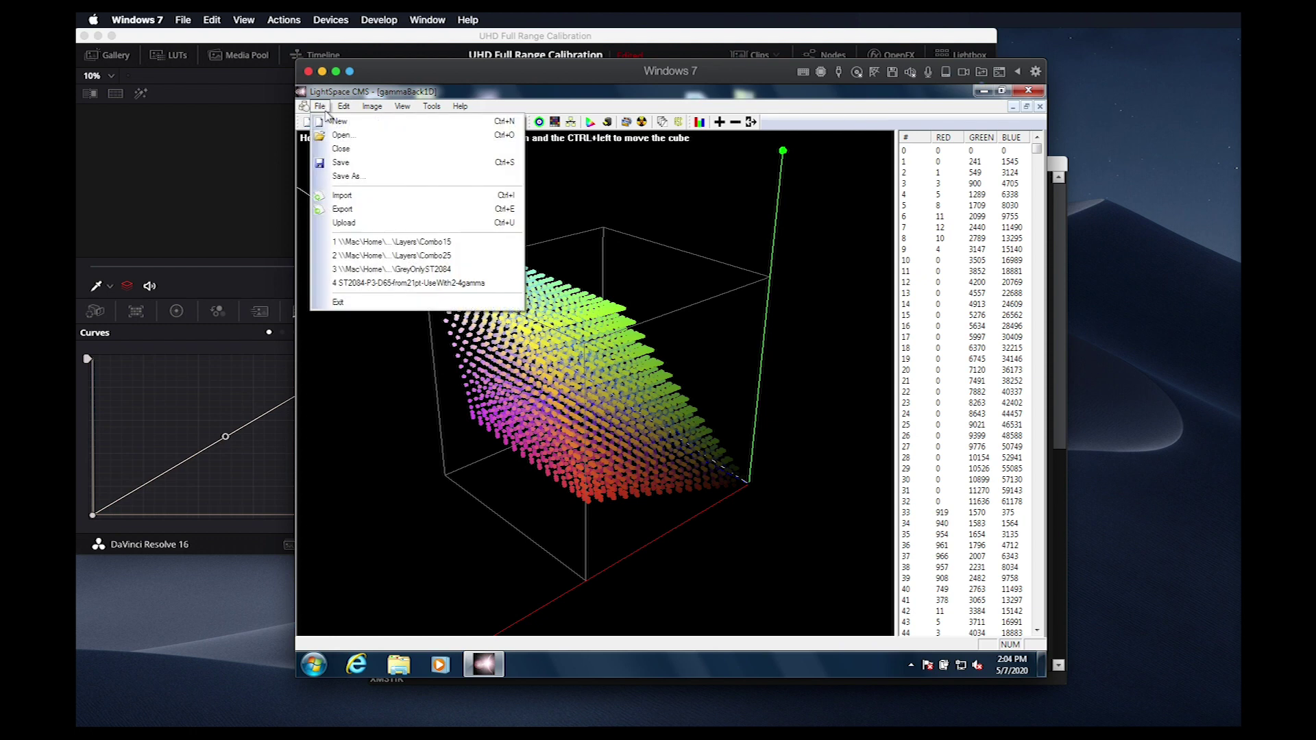
{"action": "left_click", "coordinate": [374, 226]}
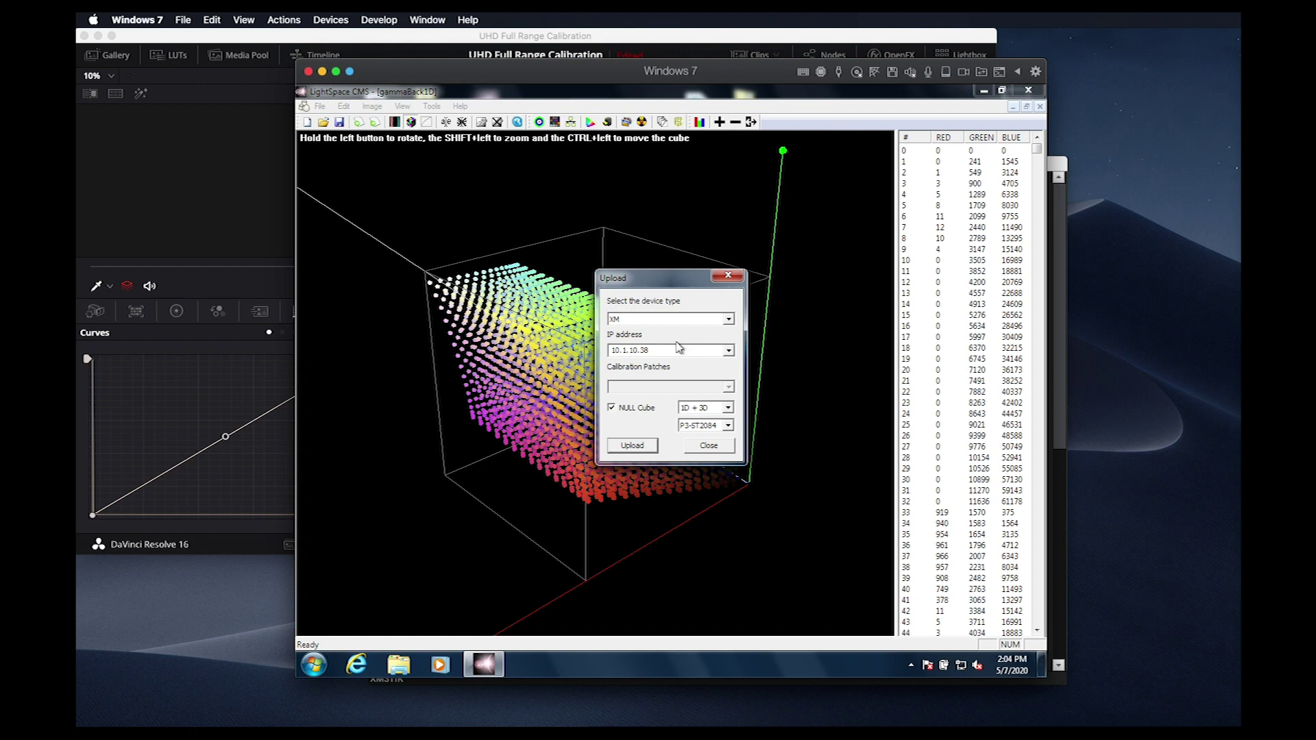
{"action": "left_click", "coordinate": [691, 409]}
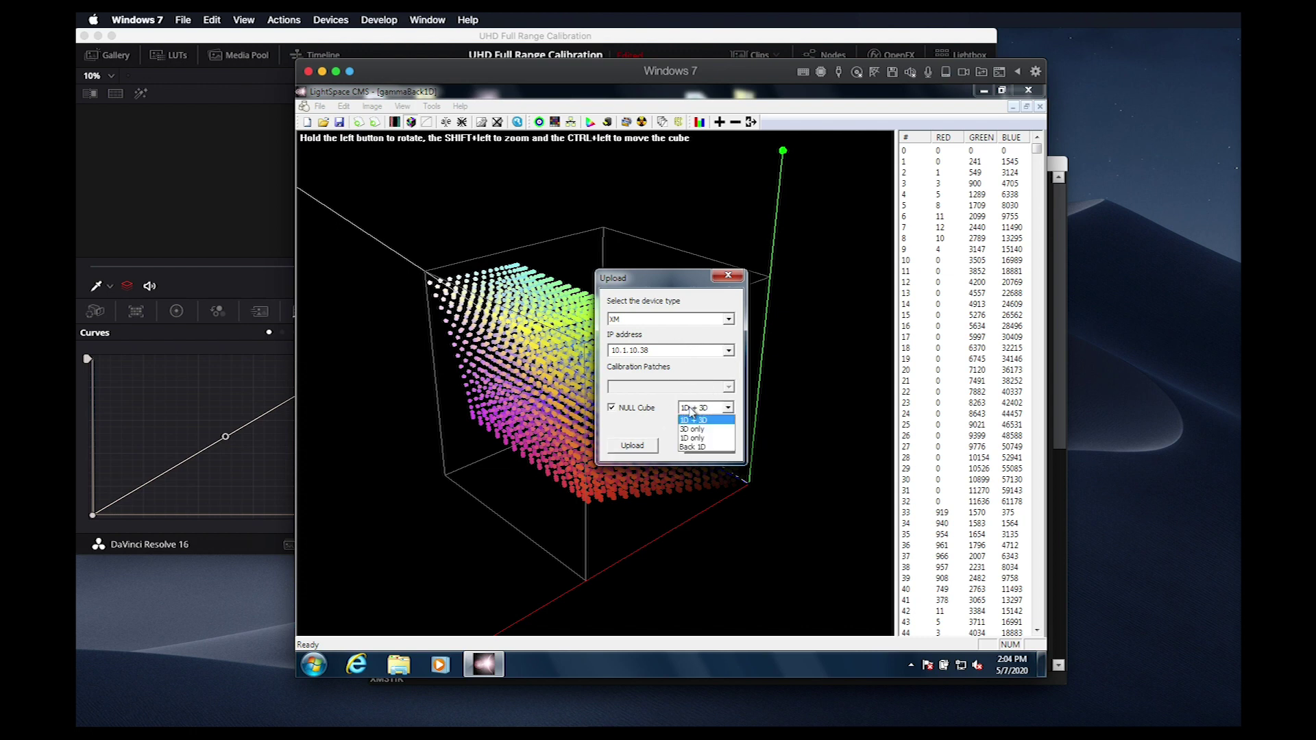
{"action": "left_click", "coordinate": [682, 442]}
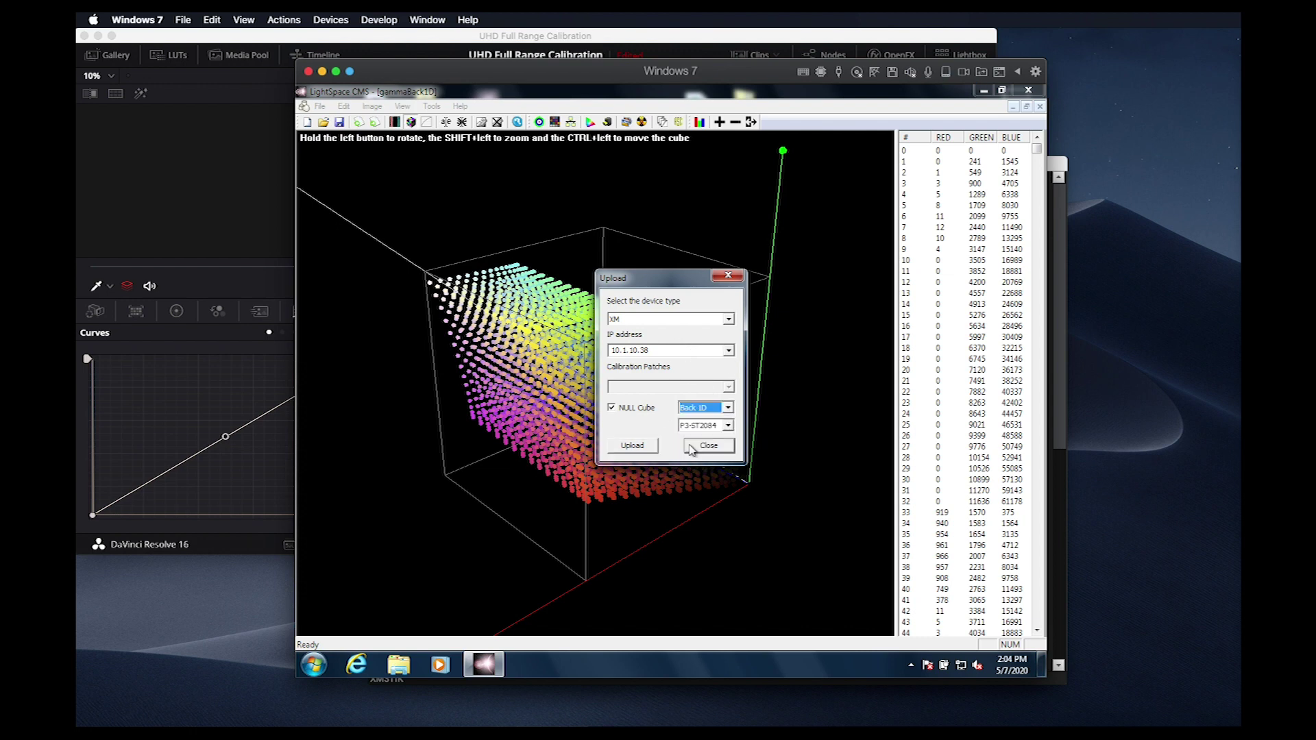
{"action": "left_click", "coordinate": [613, 407]}
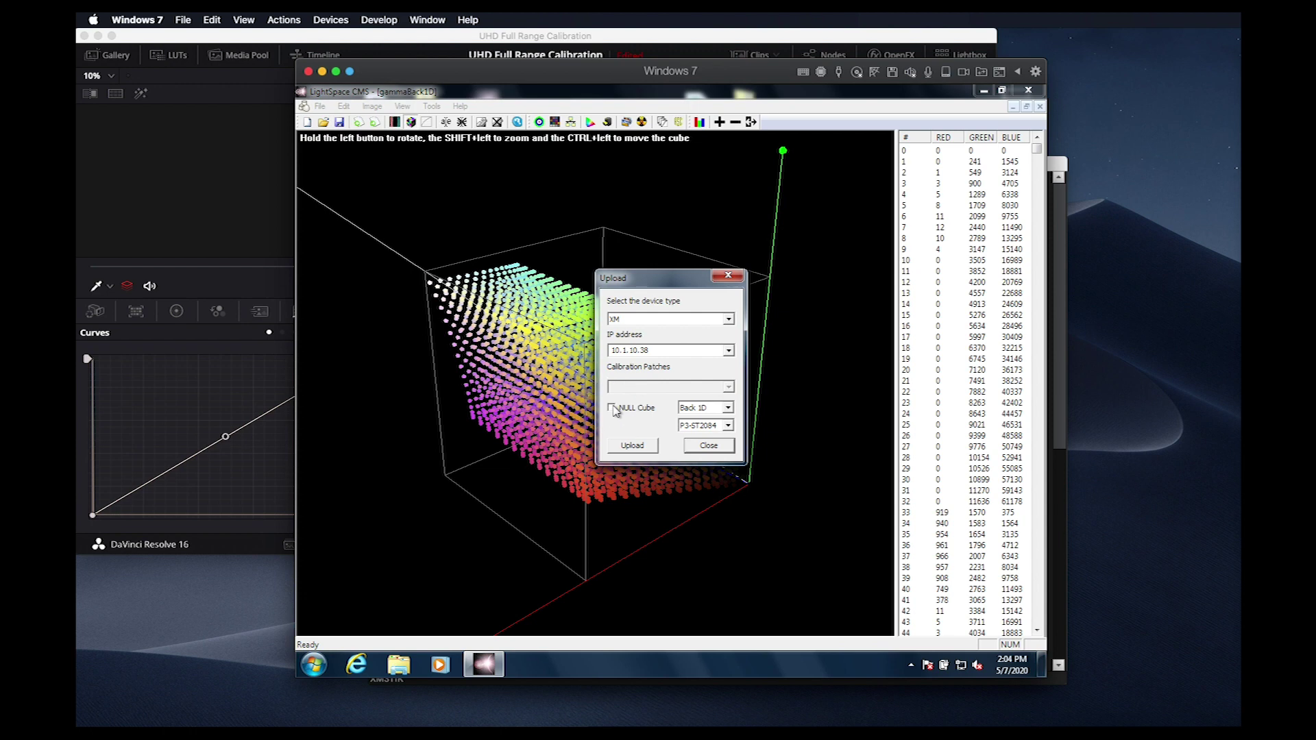
{"action": "left_click", "coordinate": [631, 446]}
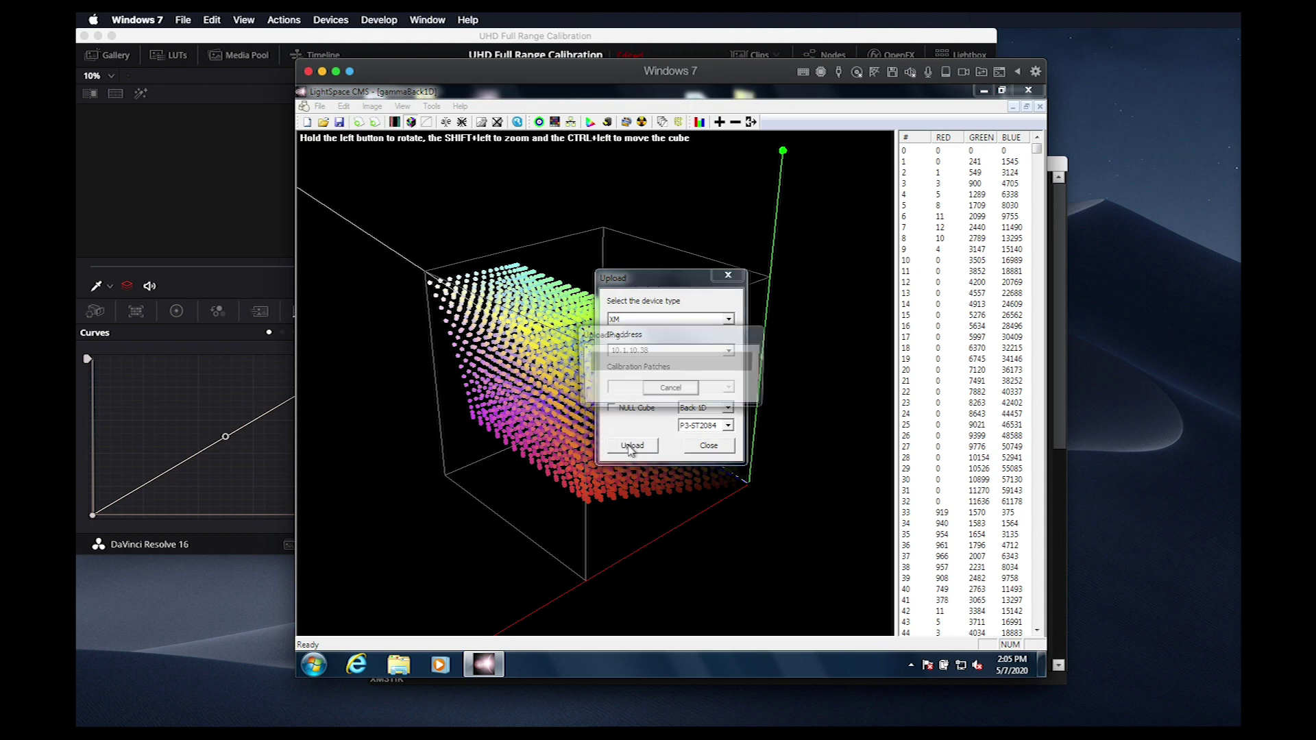
{"action": "left_click", "coordinate": [695, 425]}
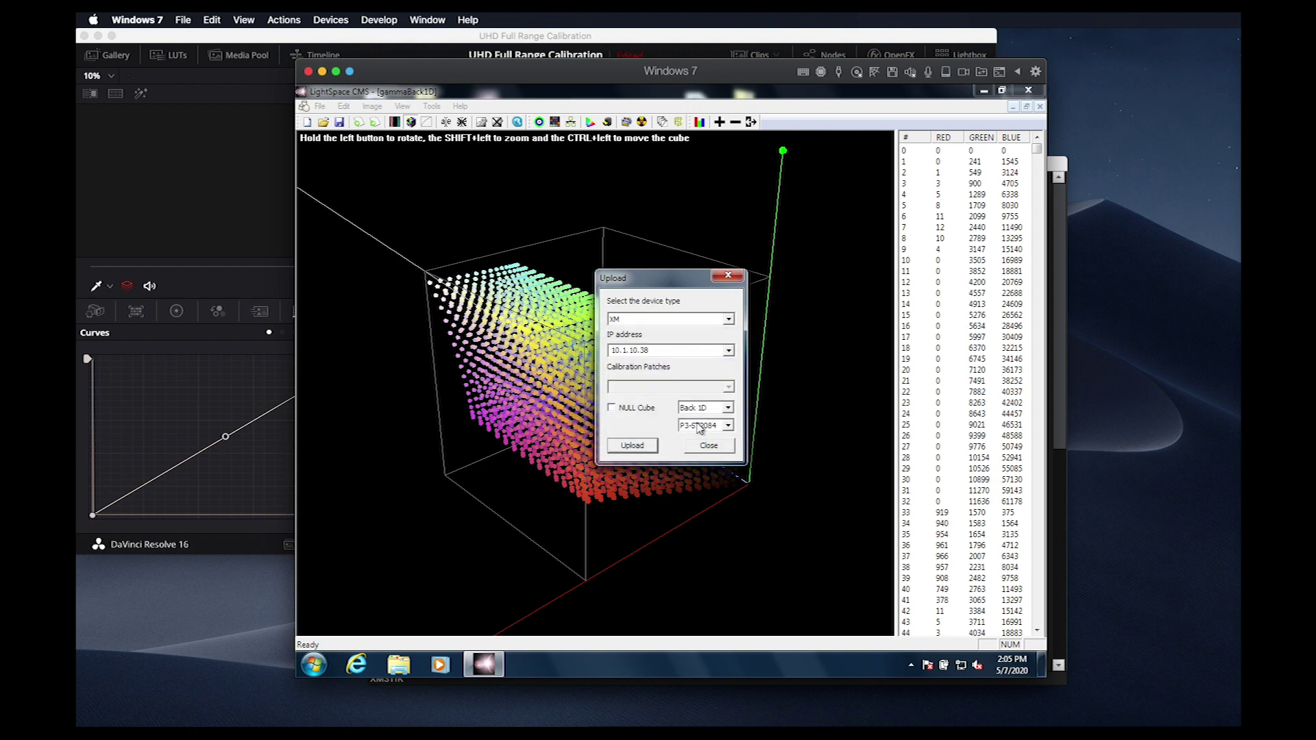
{"action": "left_click", "coordinate": [709, 446]}
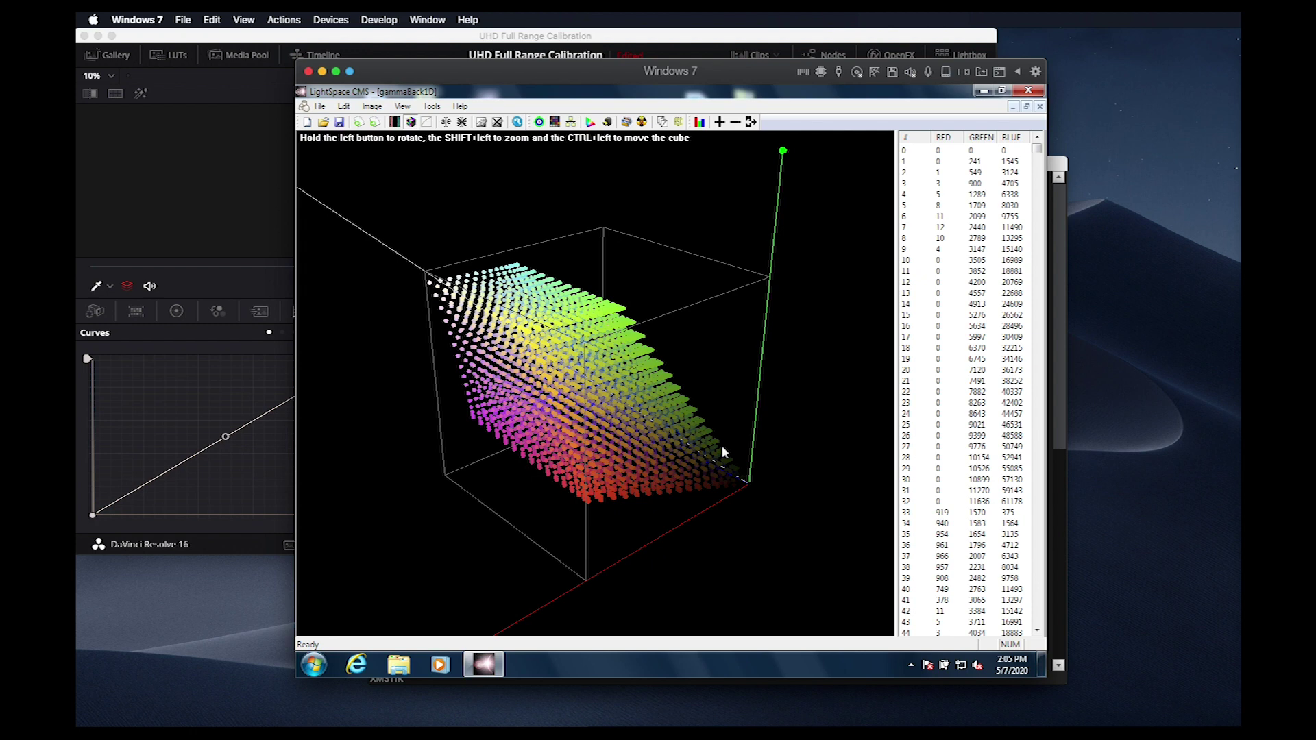
Close the gammaBack1D LUT and set the characterization cube side to 17 points (4913 patches)
{"action": "left_click", "coordinate": [1039, 107]}
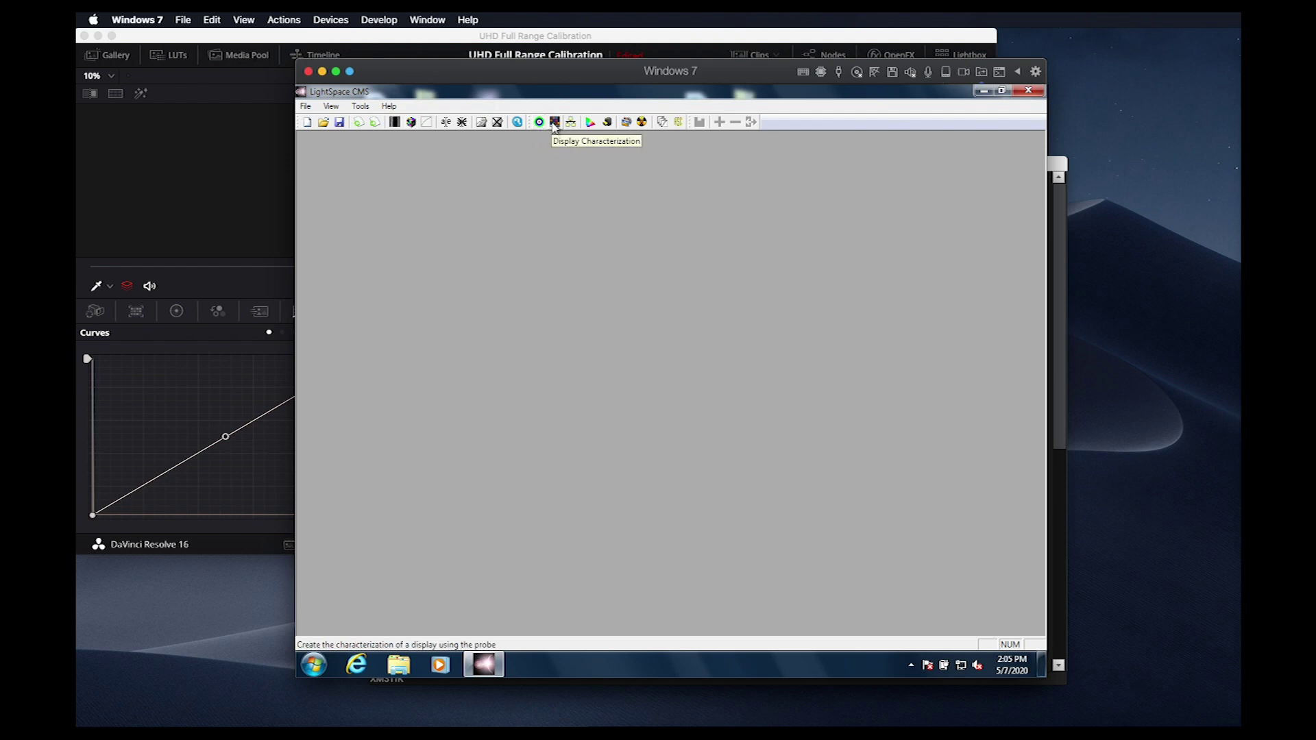
{"action": "left_click", "coordinate": [553, 123]}
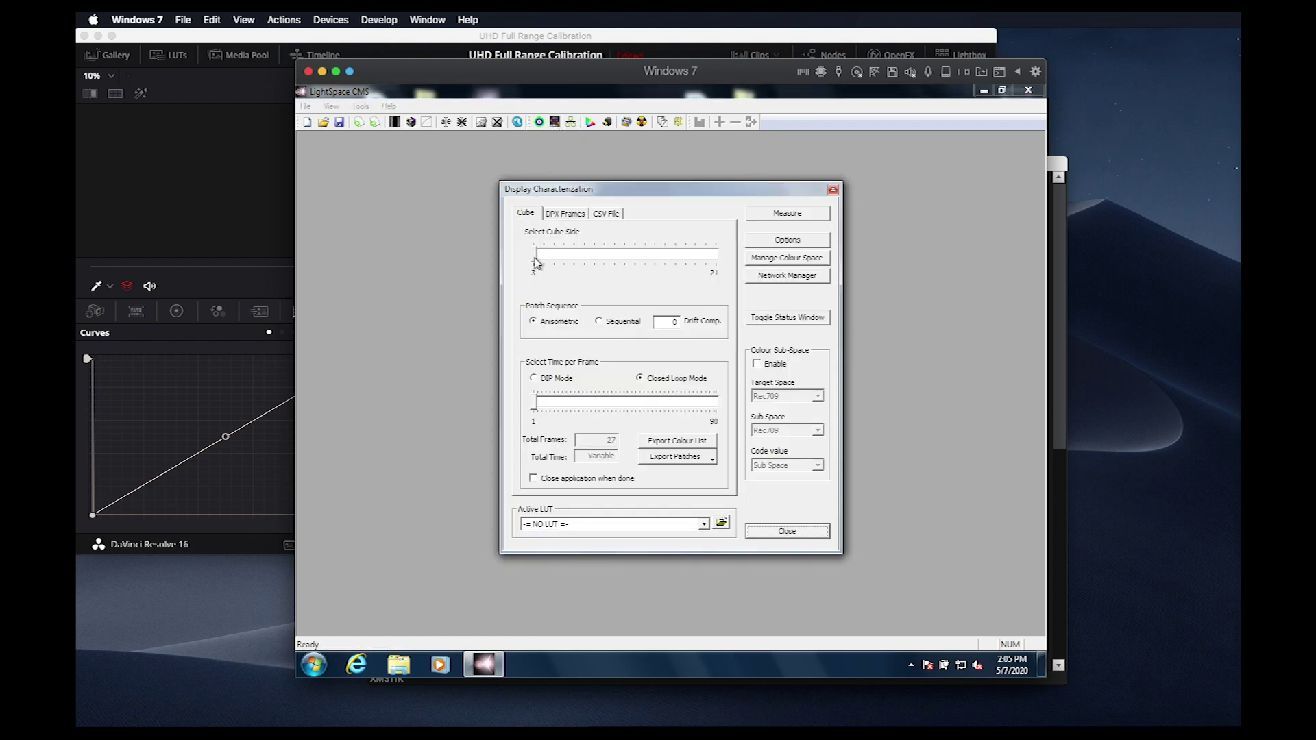
{"action": "left_click_drag", "start_coordinate": [536, 262], "coordinate": [721, 264]}
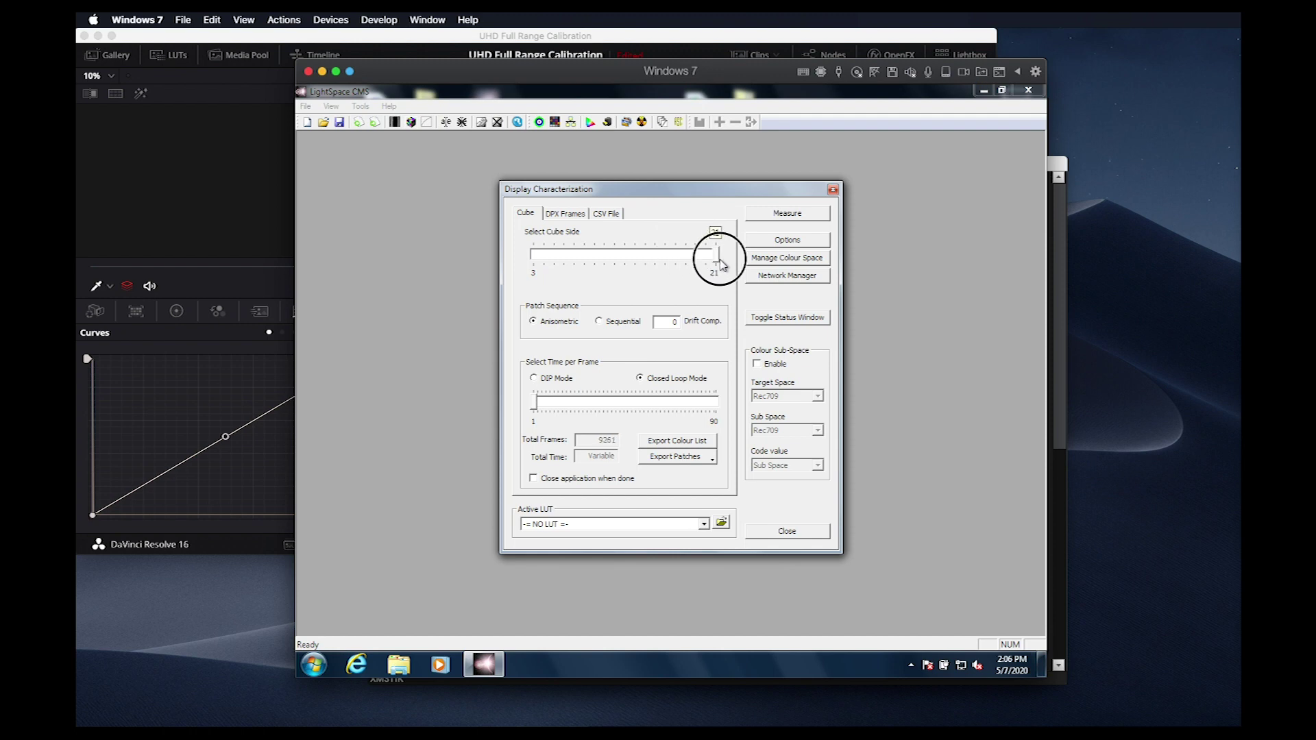
{"action": "left_click_drag", "start_coordinate": [722, 264], "coordinate": [722, 264]}
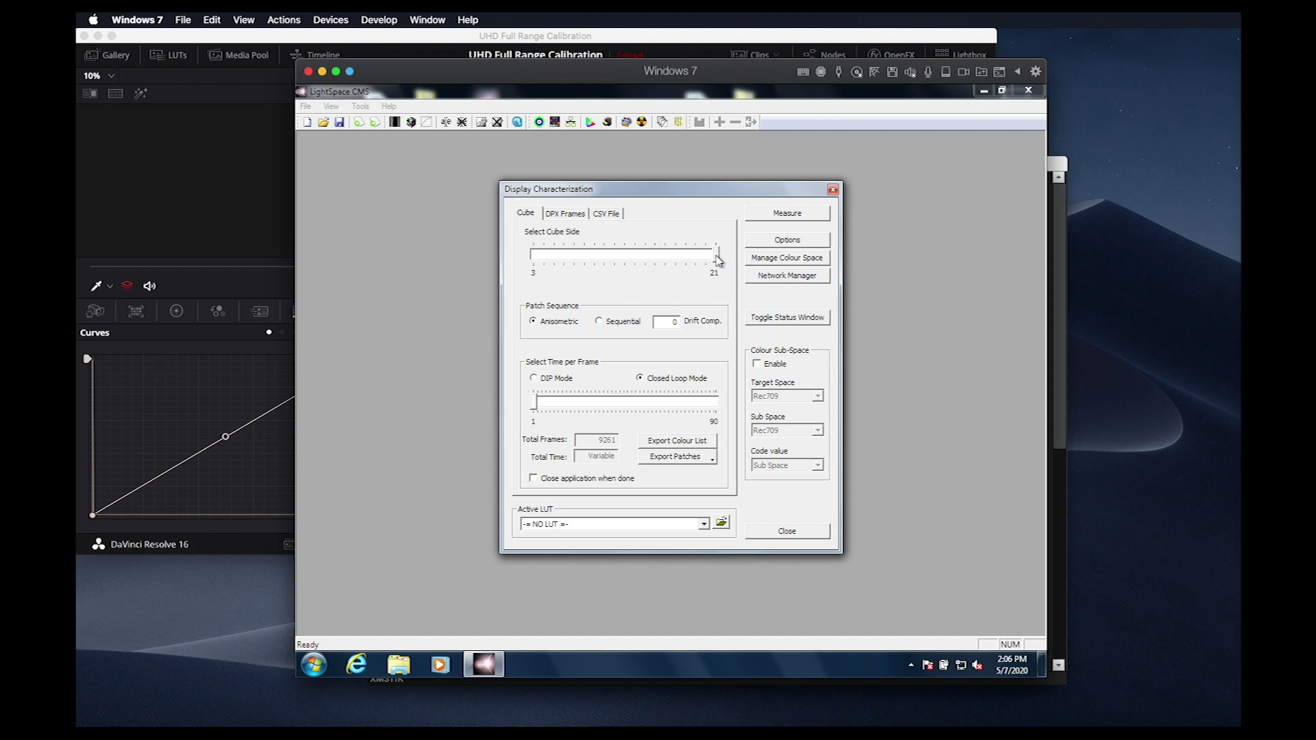
{"action": "left_click_drag", "start_coordinate": [717, 259], "coordinate": [675, 258]}
Start measuring the 17-point characterization, naming it 'PQ for 3D'
{"action": "left_click", "coordinate": [806, 218]}
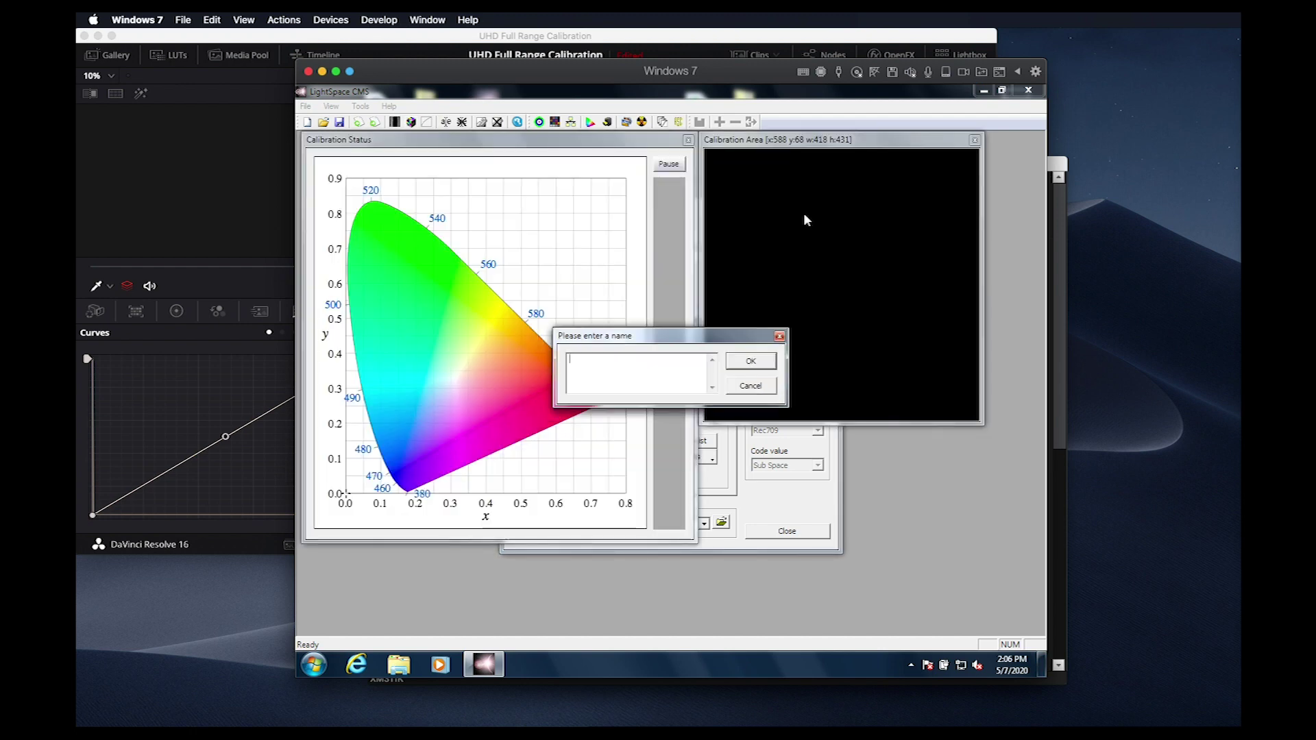
{"action": "left_click", "coordinate": [621, 379]}
{"action": "type", "text": "P"}
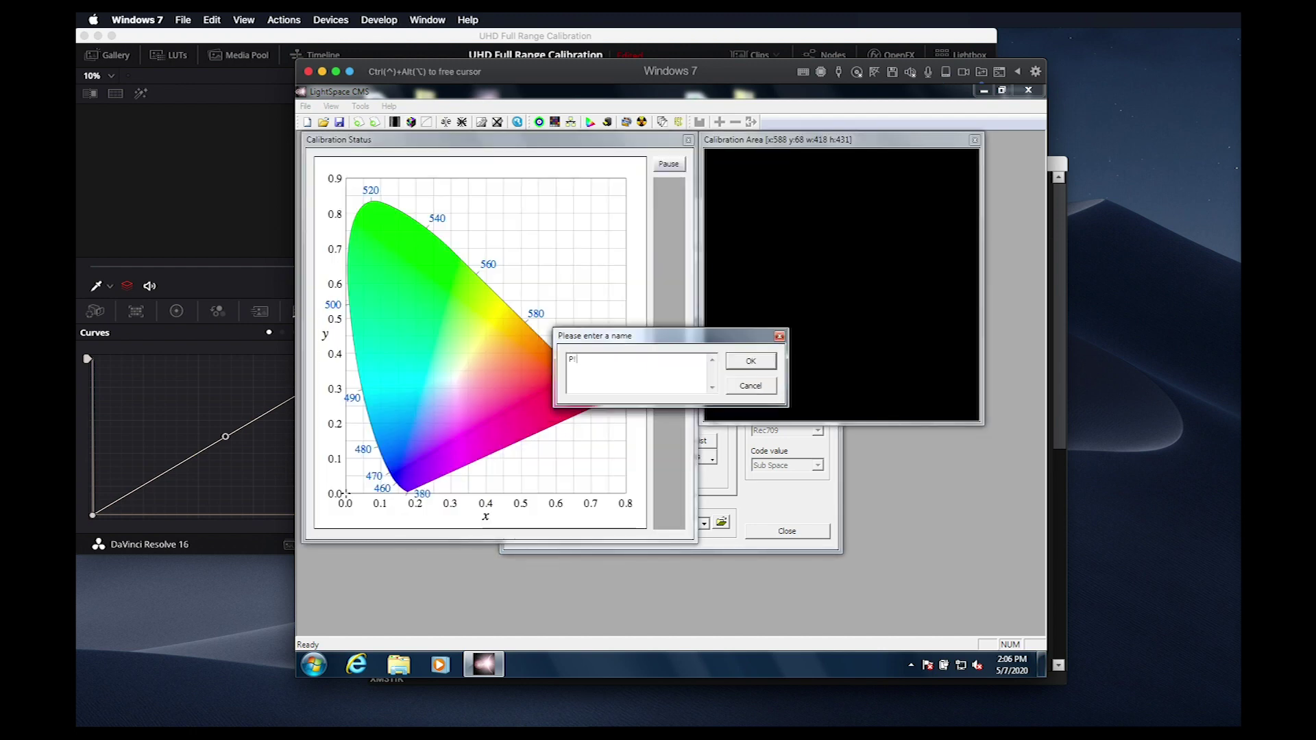
{"action": "type", "text": "Q for 3D"}
{"action": "left_click", "coordinate": [752, 362]}
{"action": "left_click", "coordinate": [709, 405]}
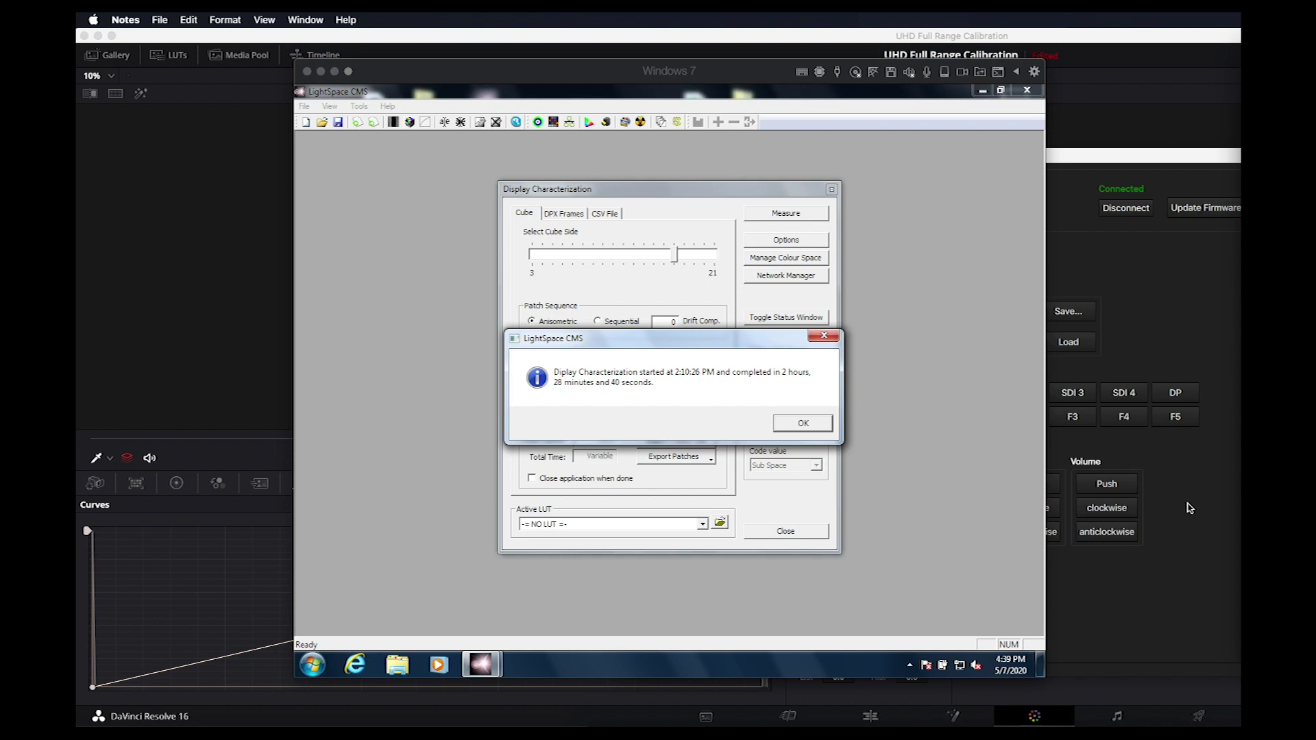
Close the finished characterization and convert from ST2084_P3_D65 to the '3D for PQ' measurements
{"action": "left_click", "coordinate": [802, 423]}
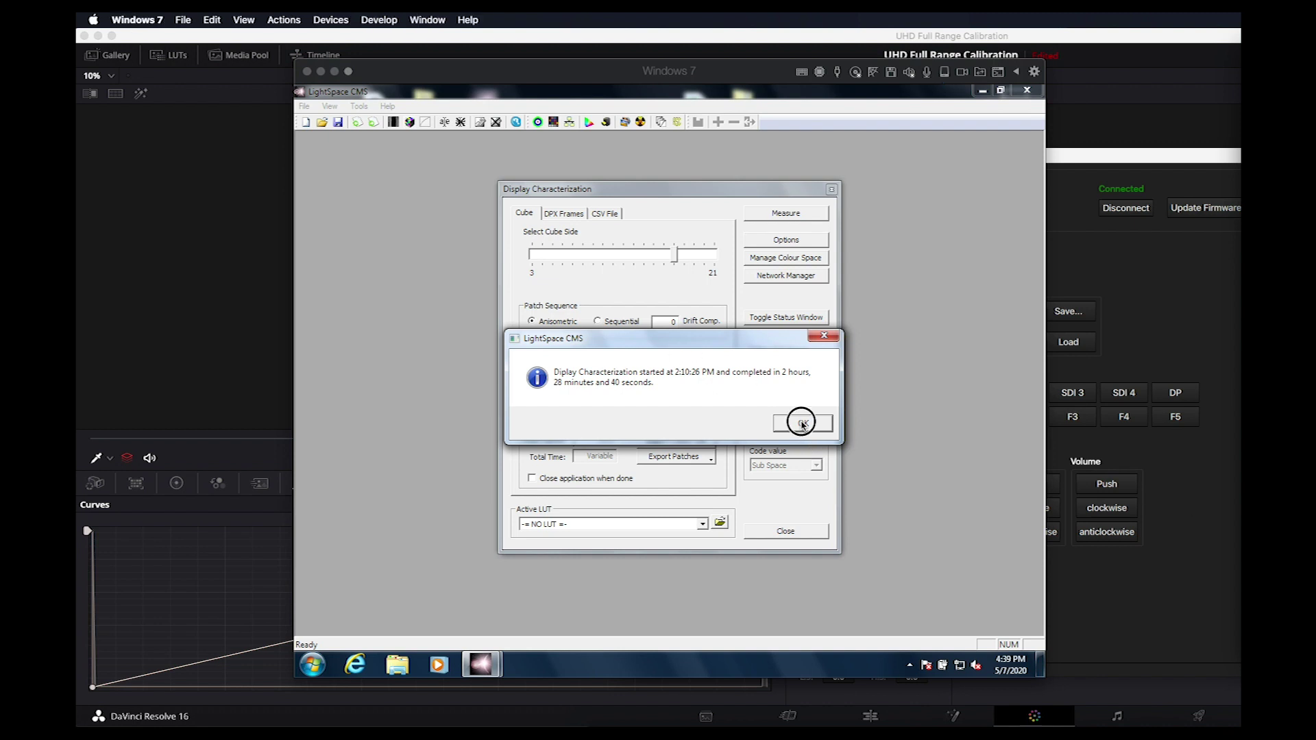
{"action": "left_click", "coordinate": [786, 531]}
{"action": "left_click", "coordinate": [590, 123]}
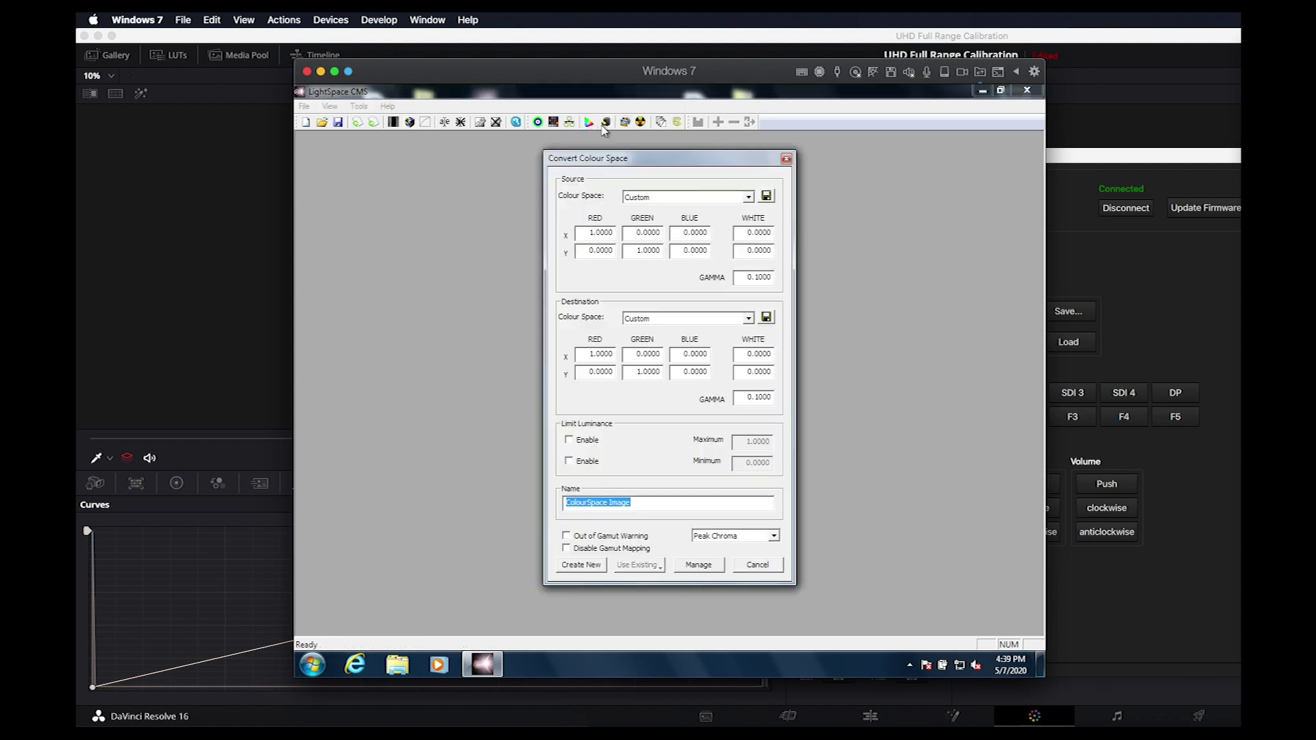
{"action": "left_click", "coordinate": [654, 197]}
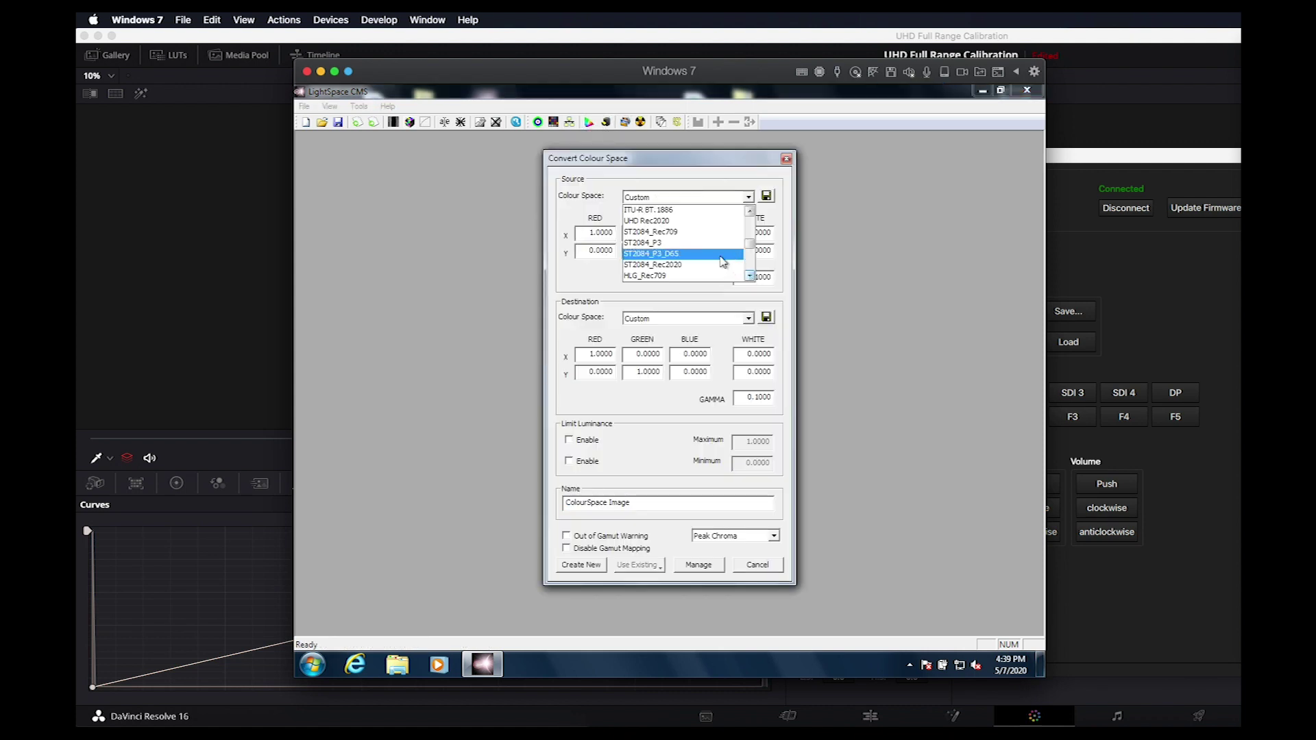
{"action": "left_click", "coordinate": [722, 261]}
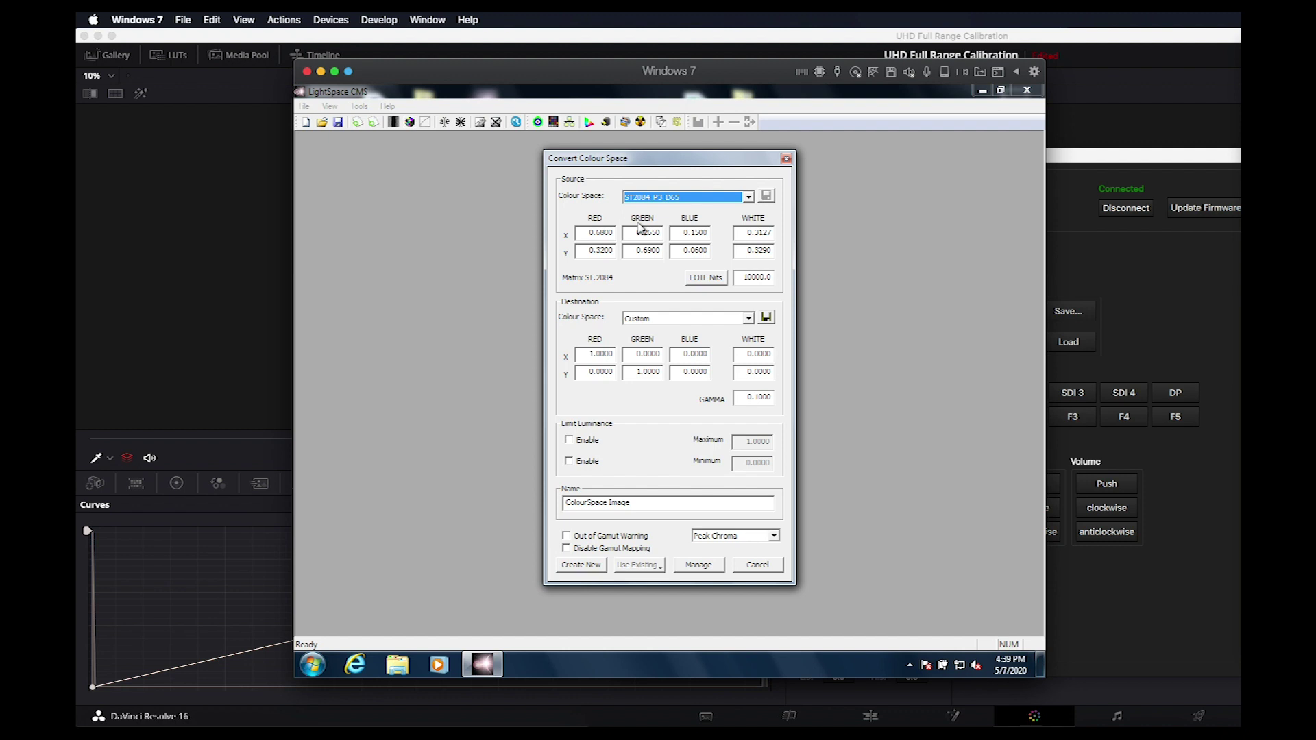
{"action": "left_click", "coordinate": [692, 323]}
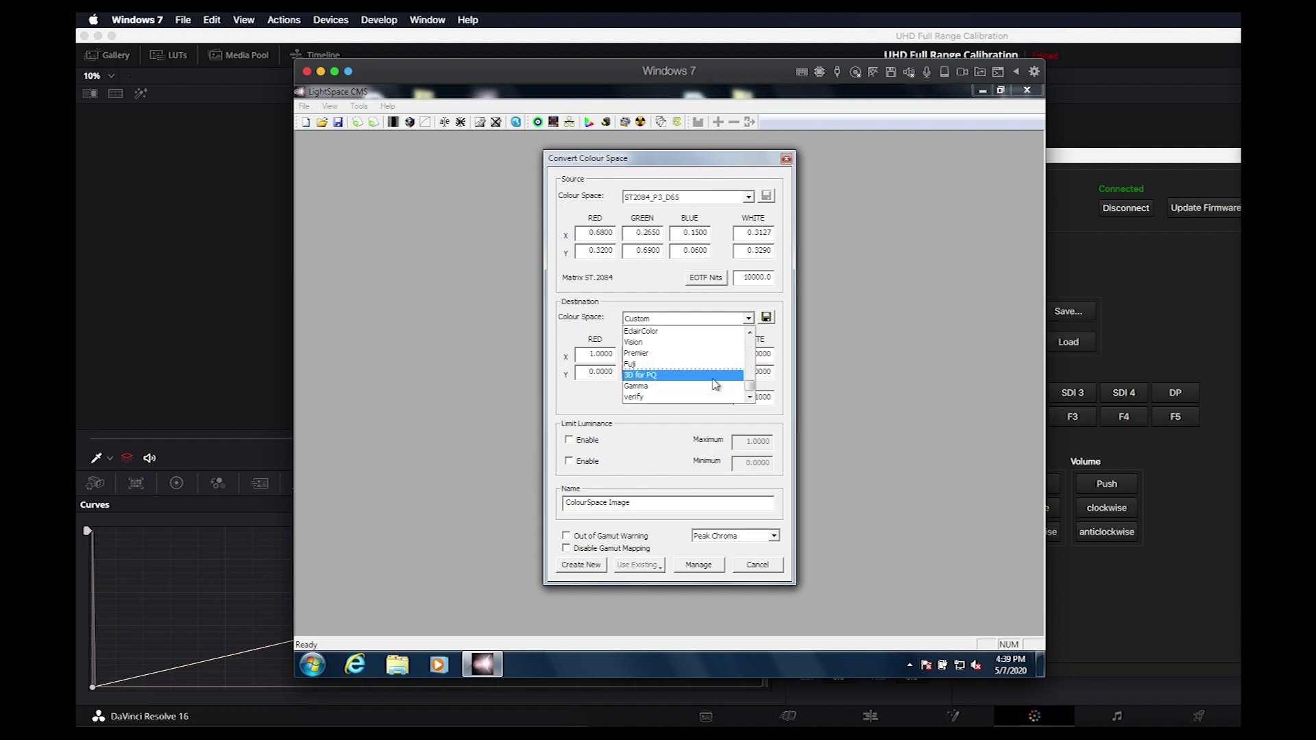
{"action": "left_click", "coordinate": [715, 383]}
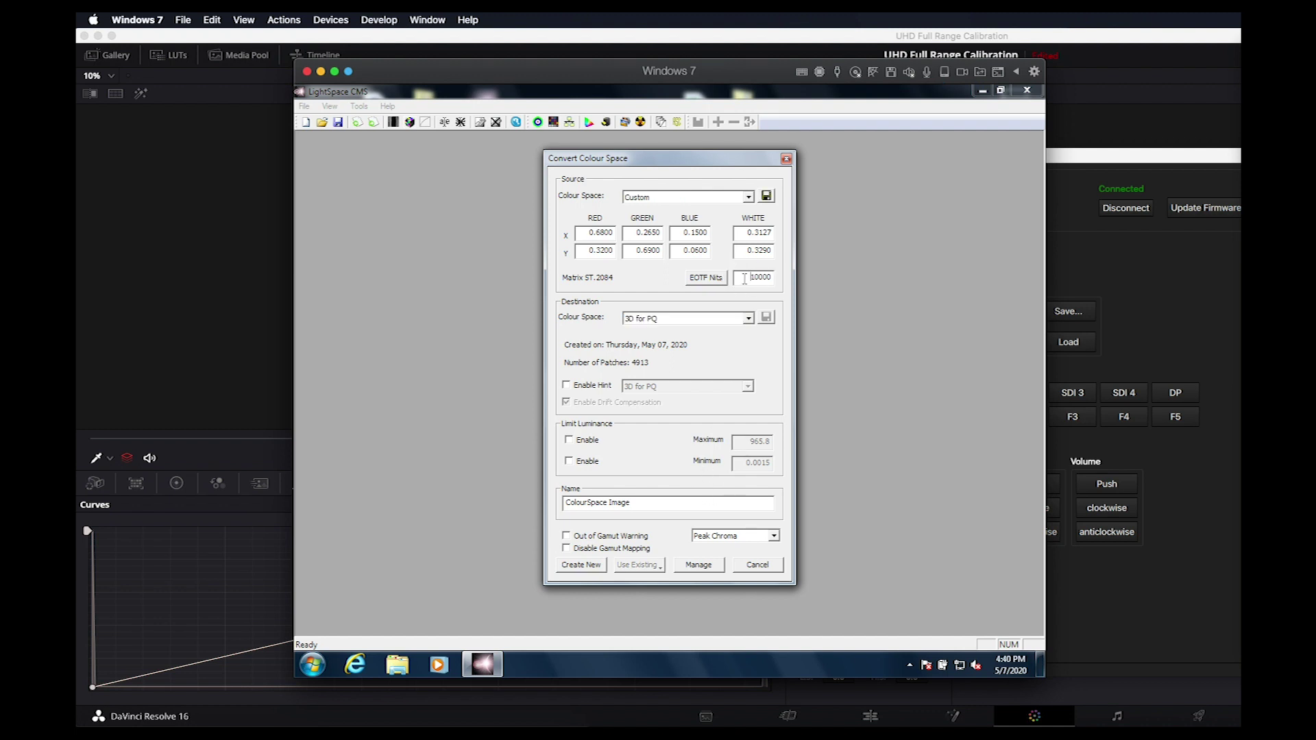
Set peak EOTF to 965.8 nits, use Hybrid gamut mapping, and create the colour space
{"action": "left_click_drag", "start_coordinate": [771, 277], "coordinate": [800, 279]}
{"action": "type", "text": "965.8"}
{"action": "left_click", "coordinate": [732, 535]}
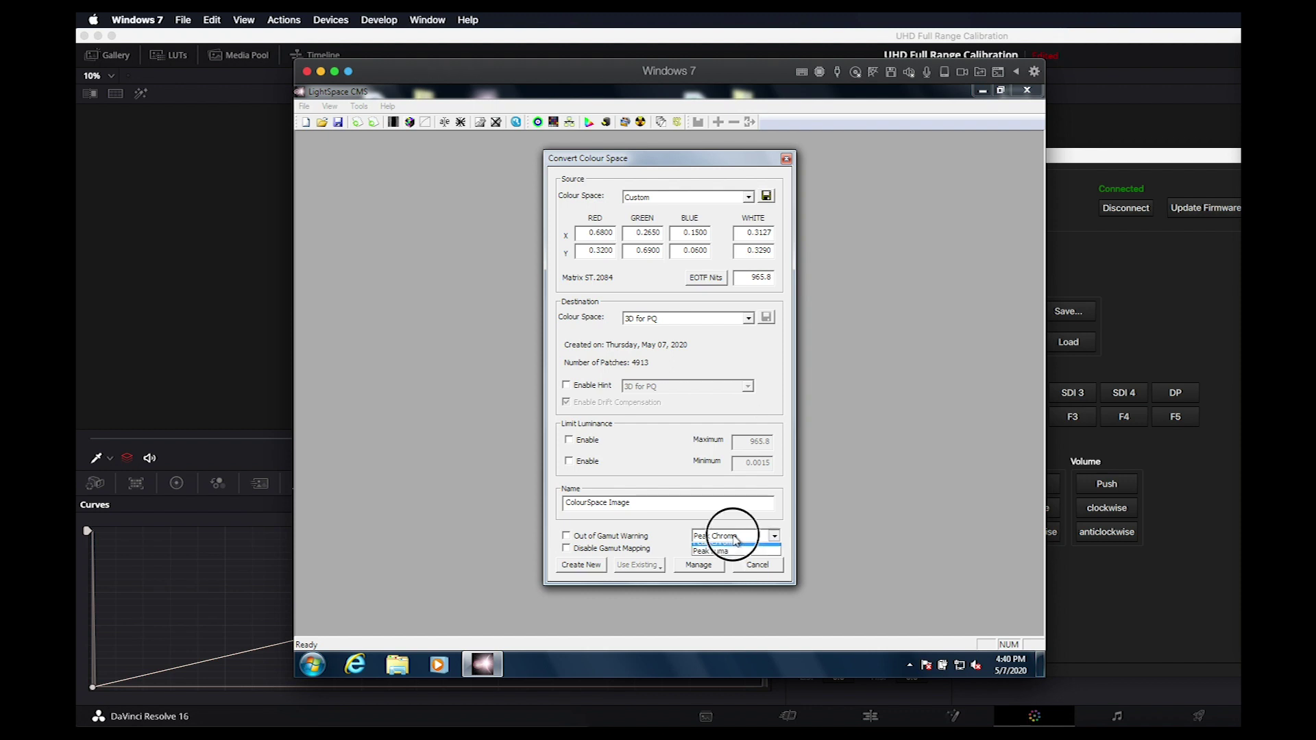
{"action": "left_click", "coordinate": [732, 549]}
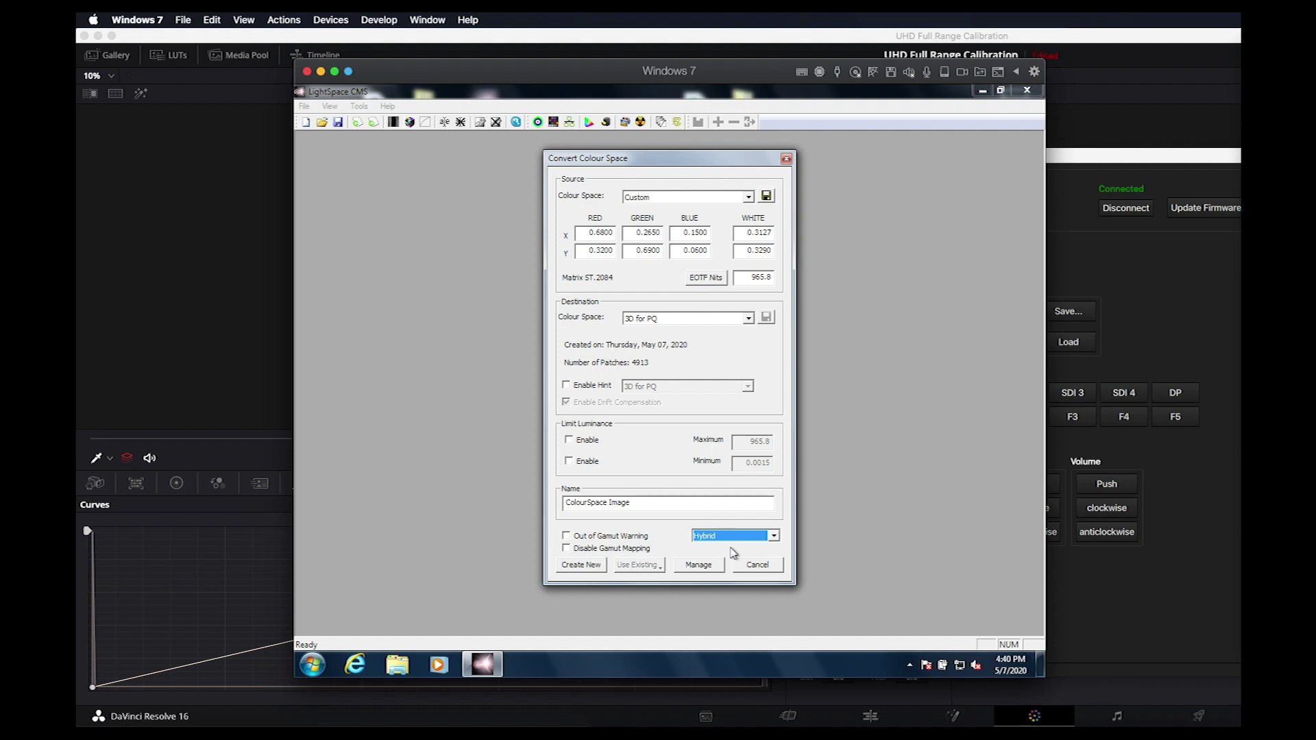
{"action": "left_click", "coordinate": [582, 566]}
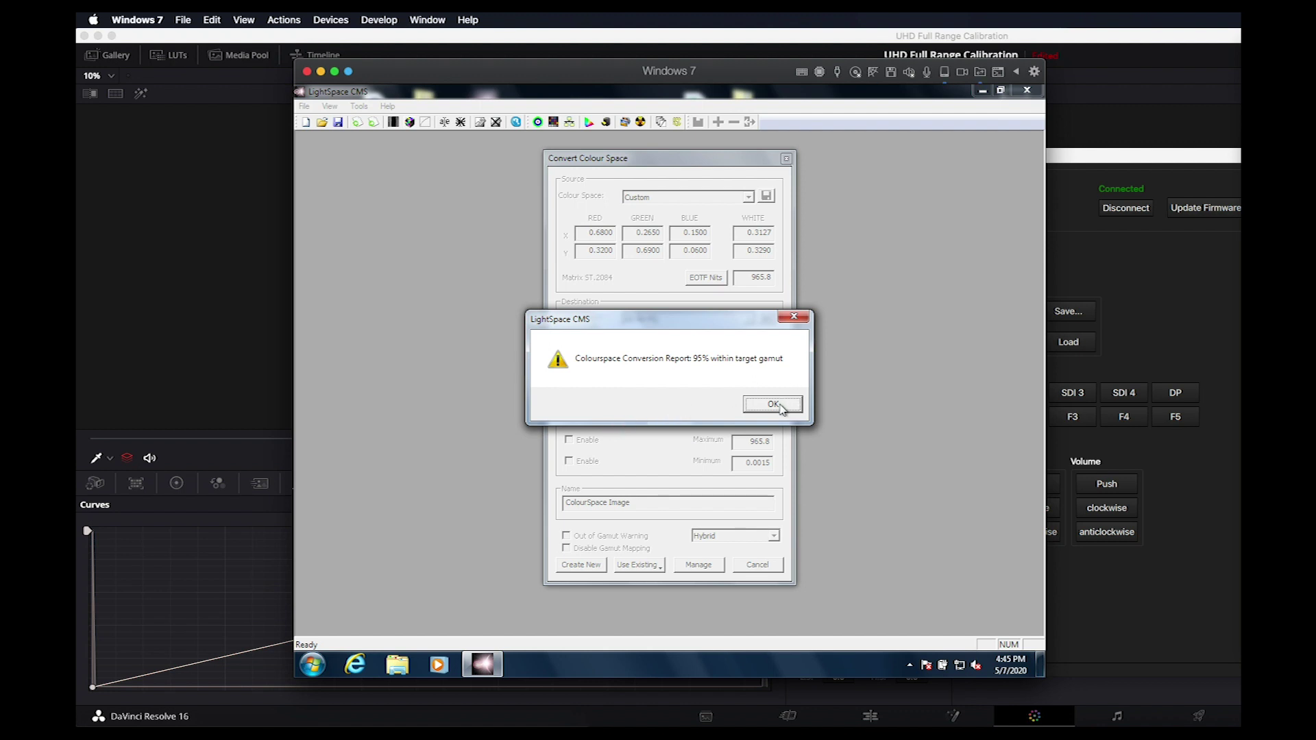
Upload the new PQ calibration to the XM monitor as a 1D + 3D LUT
{"action": "left_click", "coordinate": [773, 405]}
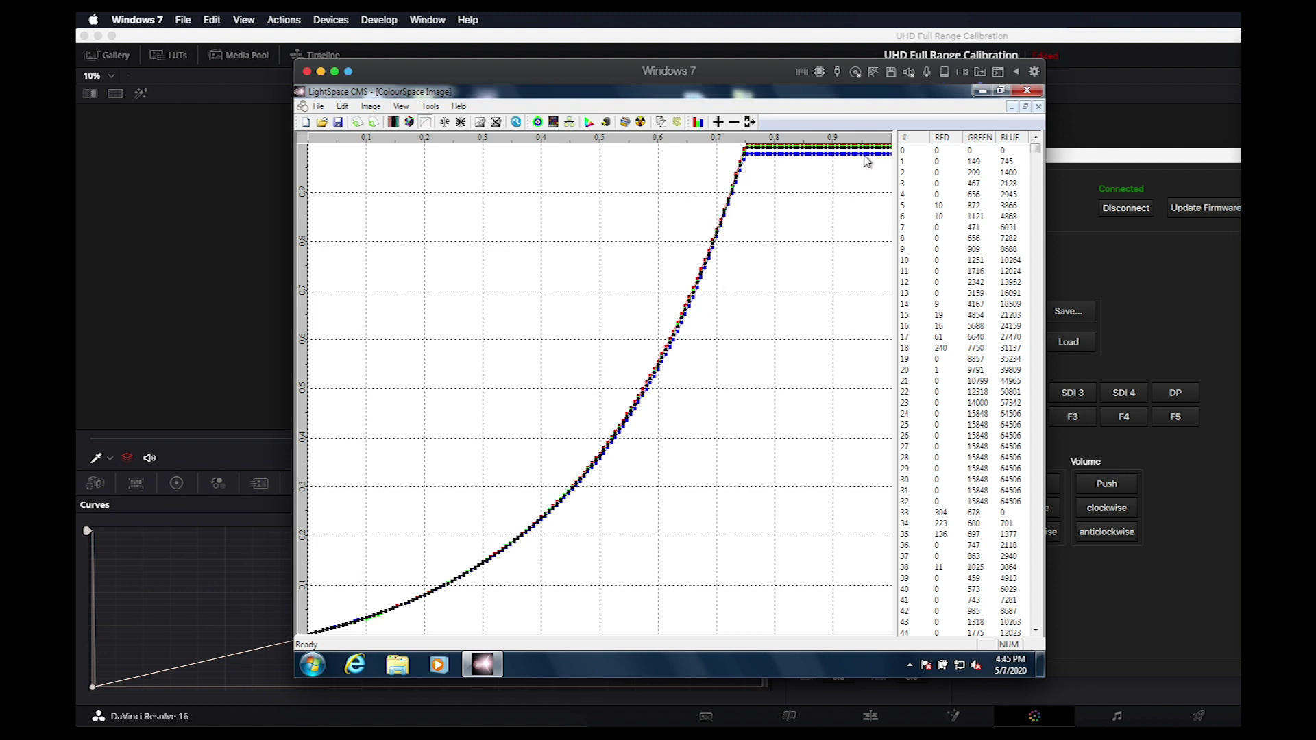
{"action": "left_click", "coordinate": [318, 109]}
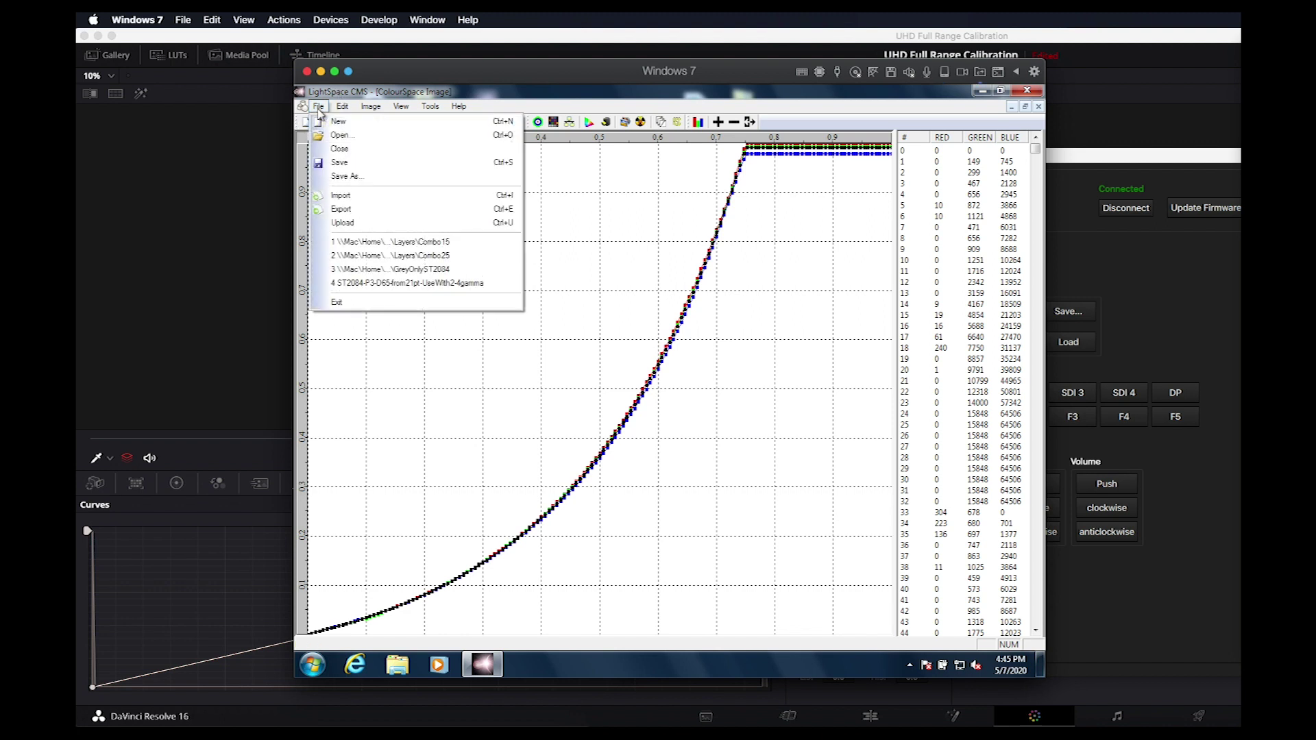
{"action": "left_click", "coordinate": [342, 223]}
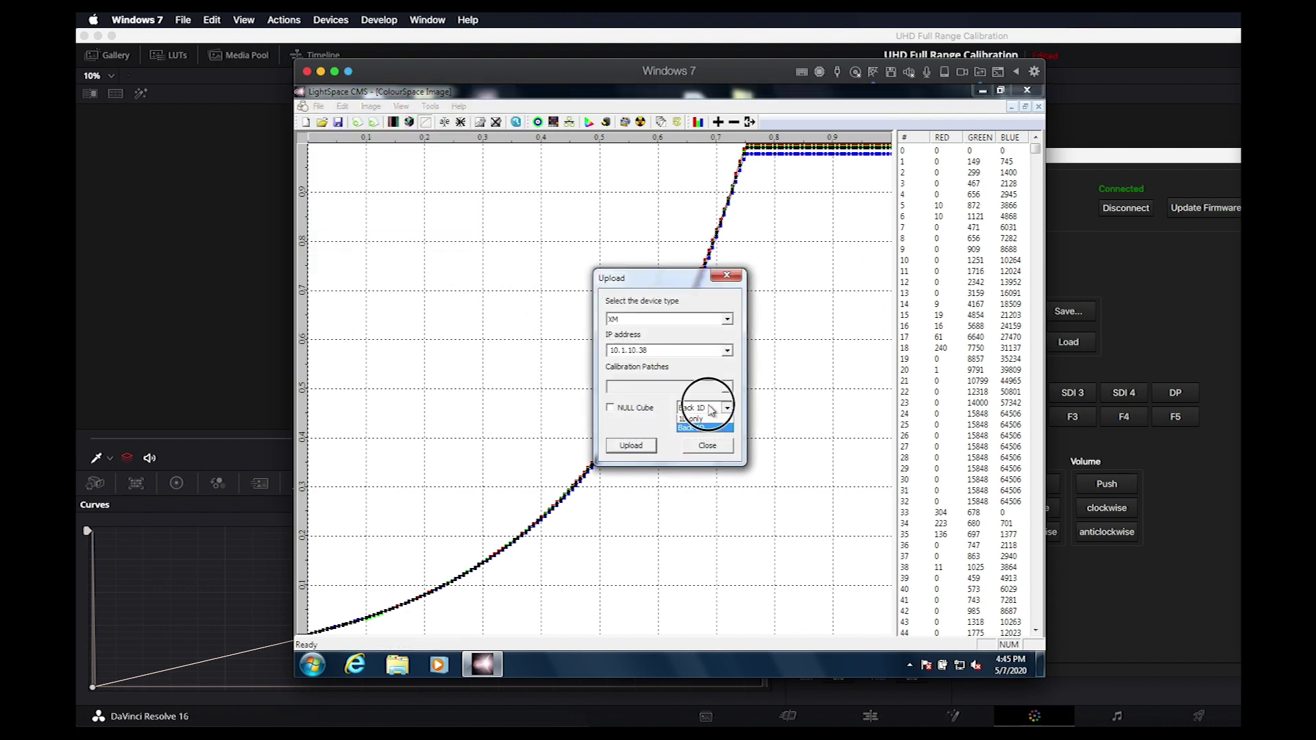
{"action": "left_click", "coordinate": [710, 425]}
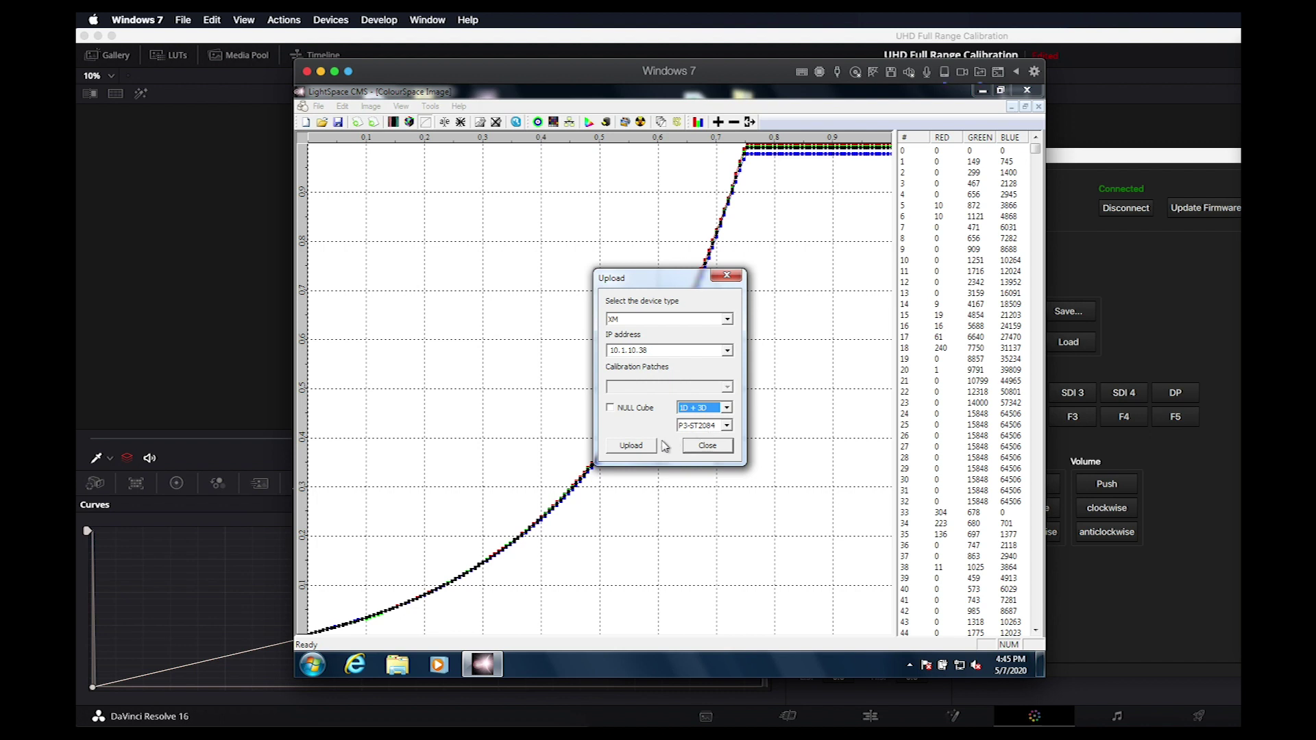
{"action": "left_click", "coordinate": [631, 446]}
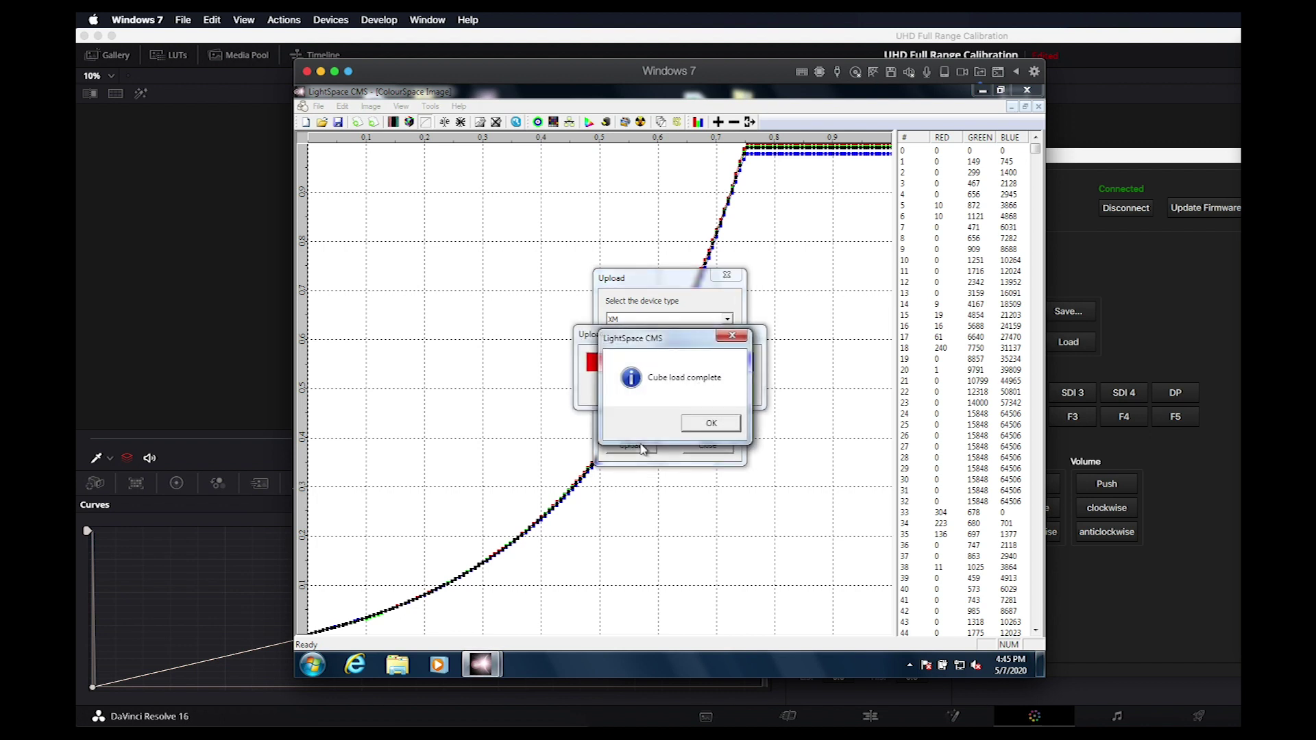
{"action": "left_click", "coordinate": [712, 425]}
{"action": "left_click", "coordinate": [707, 446]}
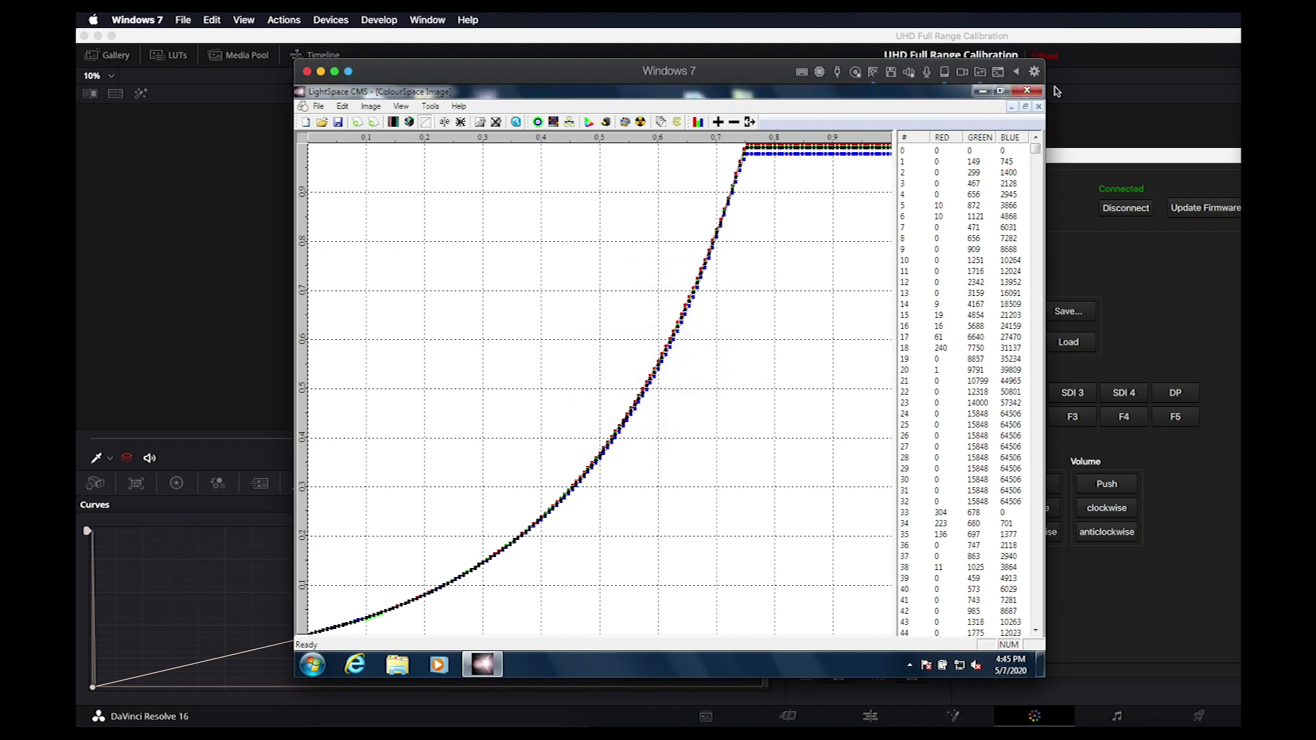
Close the image window and start a quick profile validation run named 'TES'
{"action": "left_click", "coordinate": [1038, 107]}
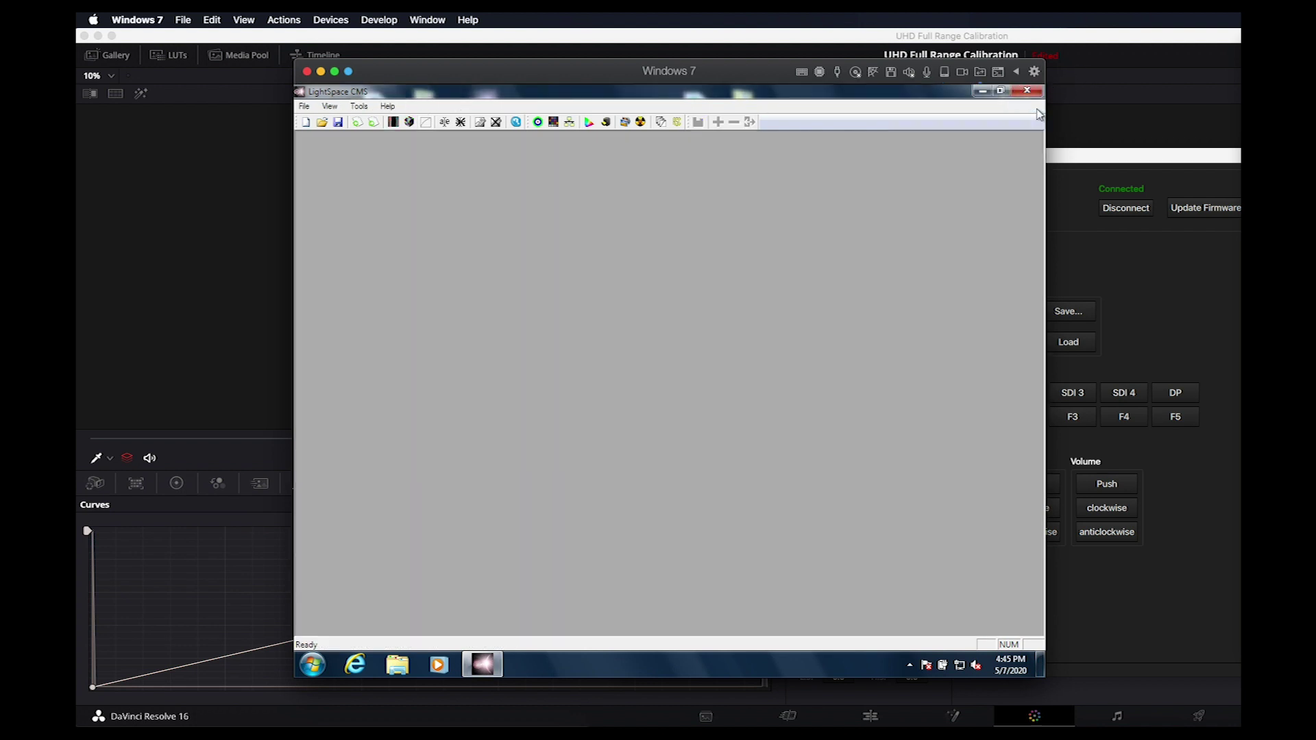
{"action": "left_click", "coordinate": [538, 122]}
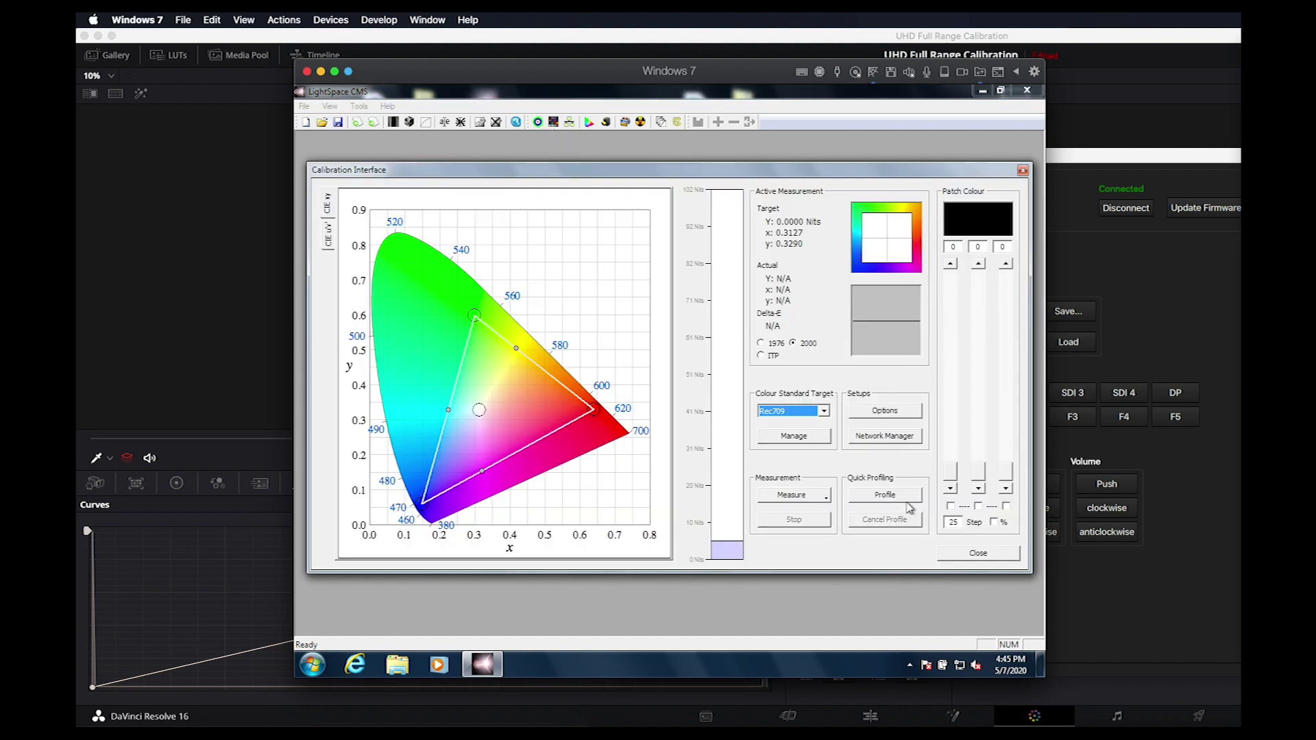
{"action": "left_click", "coordinate": [904, 496]}
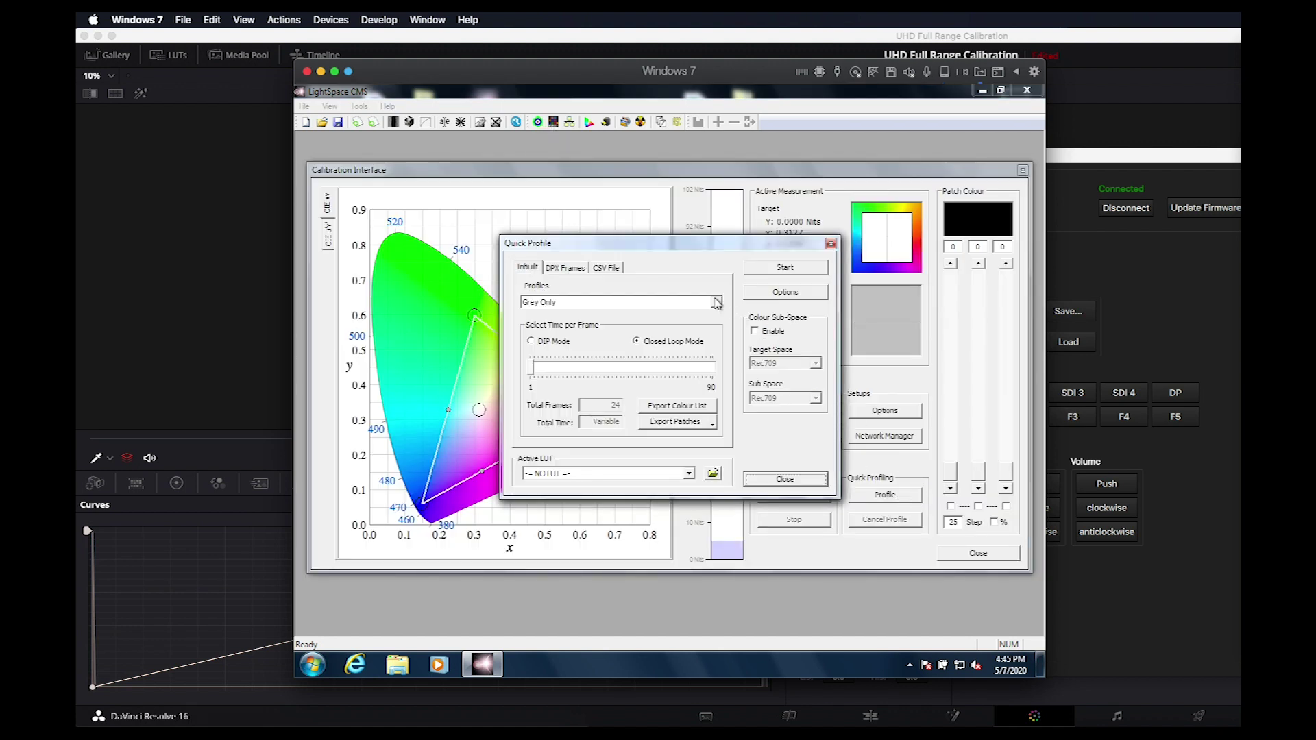
{"action": "left_click", "coordinate": [770, 268]}
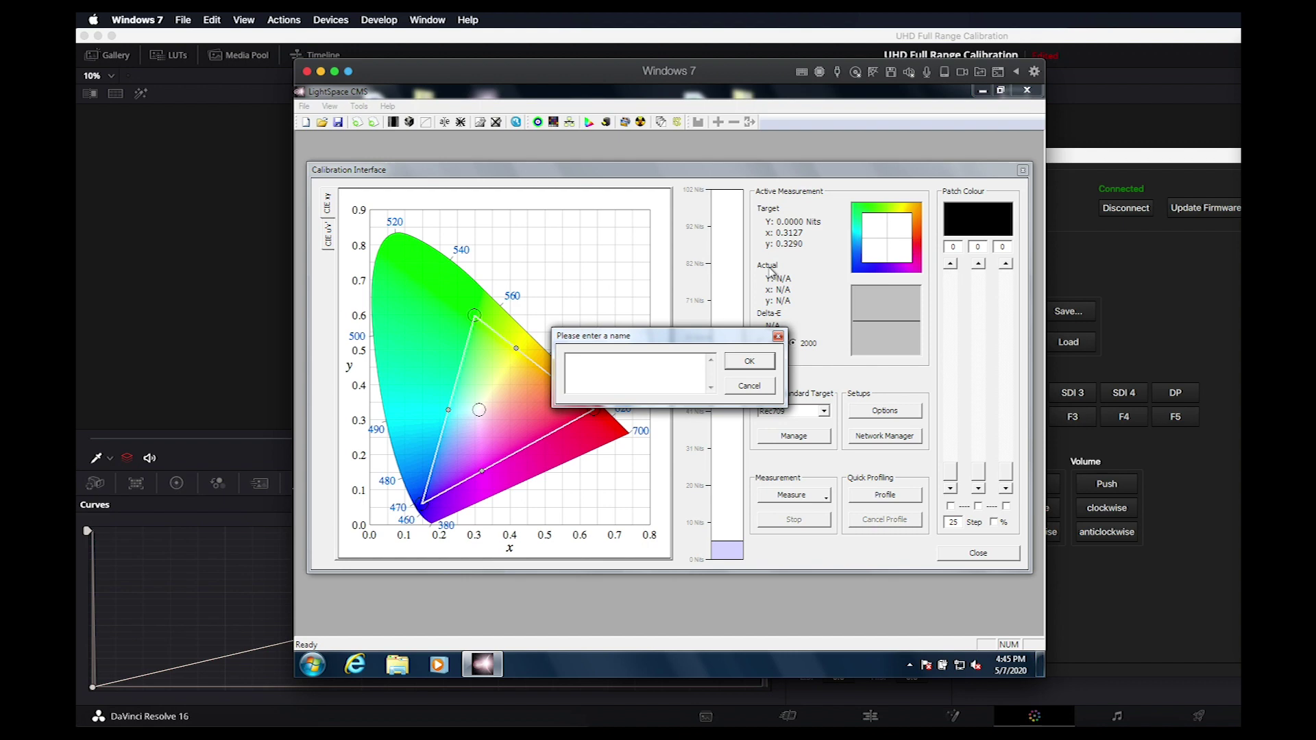
{"action": "type", "text": "TEST-Validate1"}
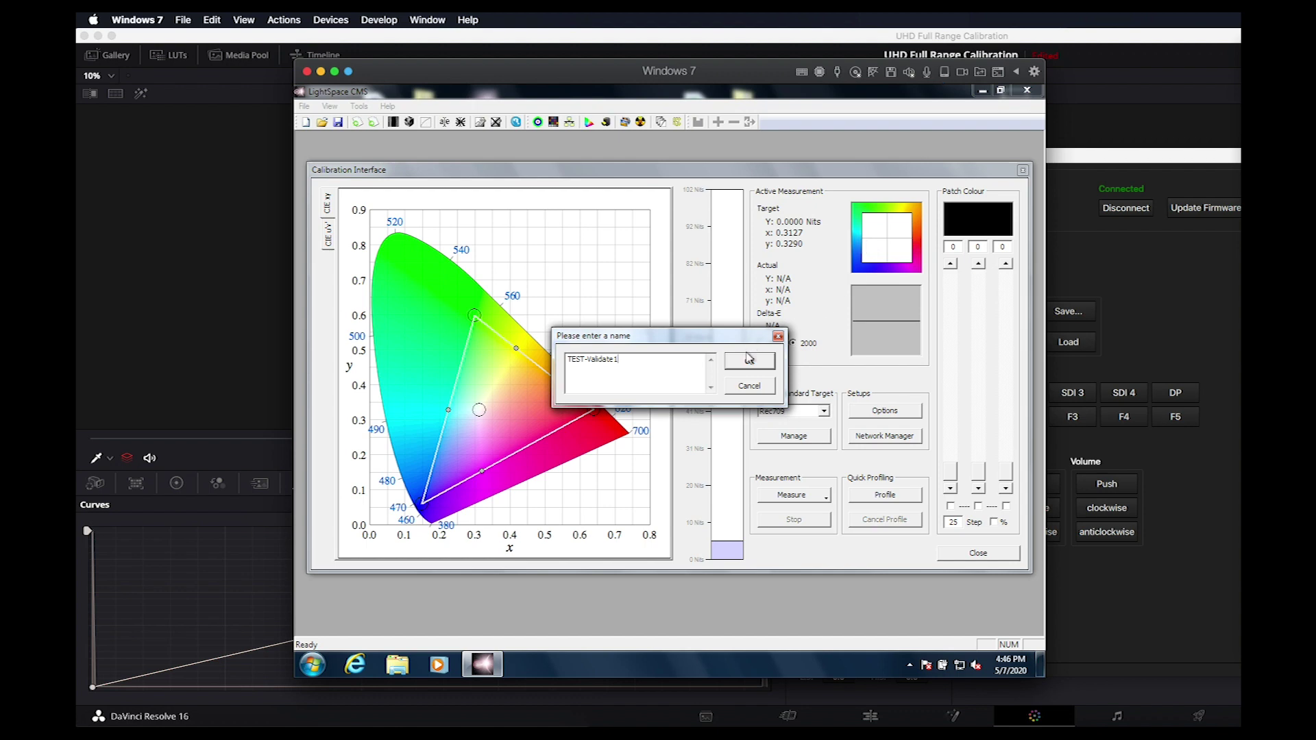
{"action": "left_click", "coordinate": [750, 362]}
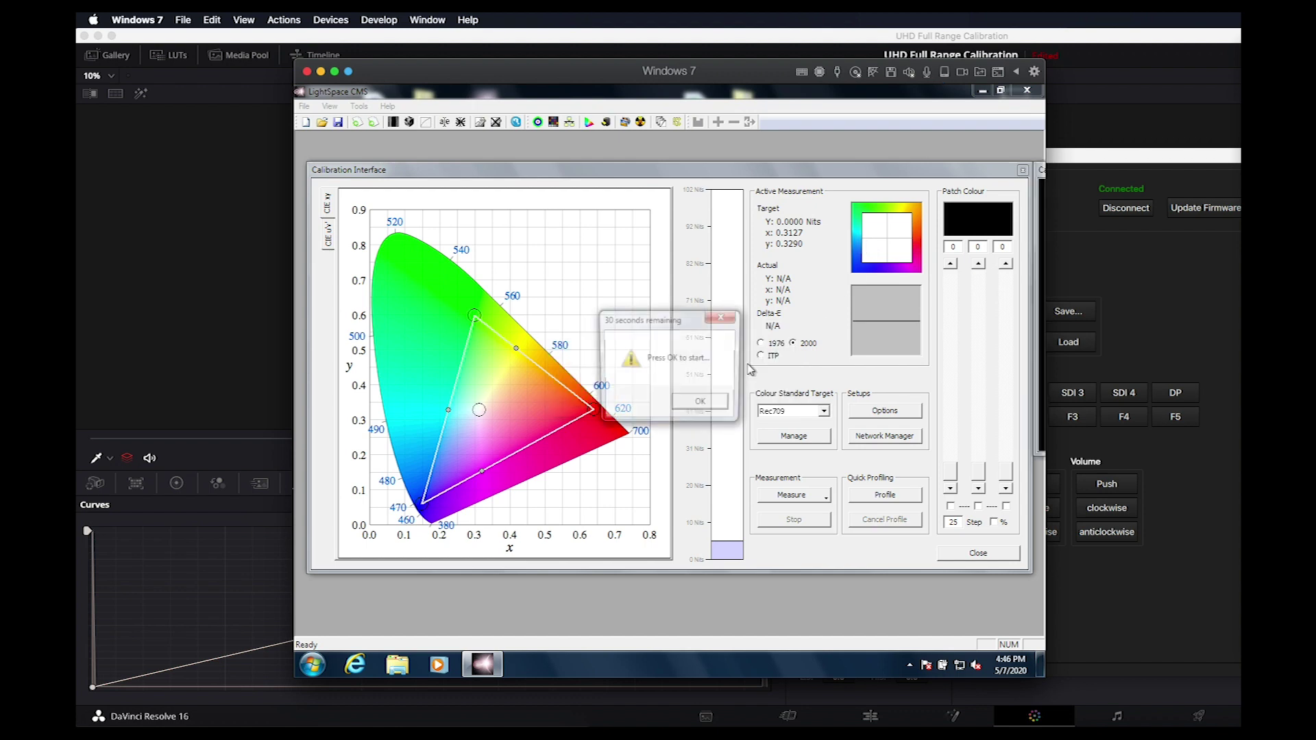
{"action": "left_click", "coordinate": [717, 405]}
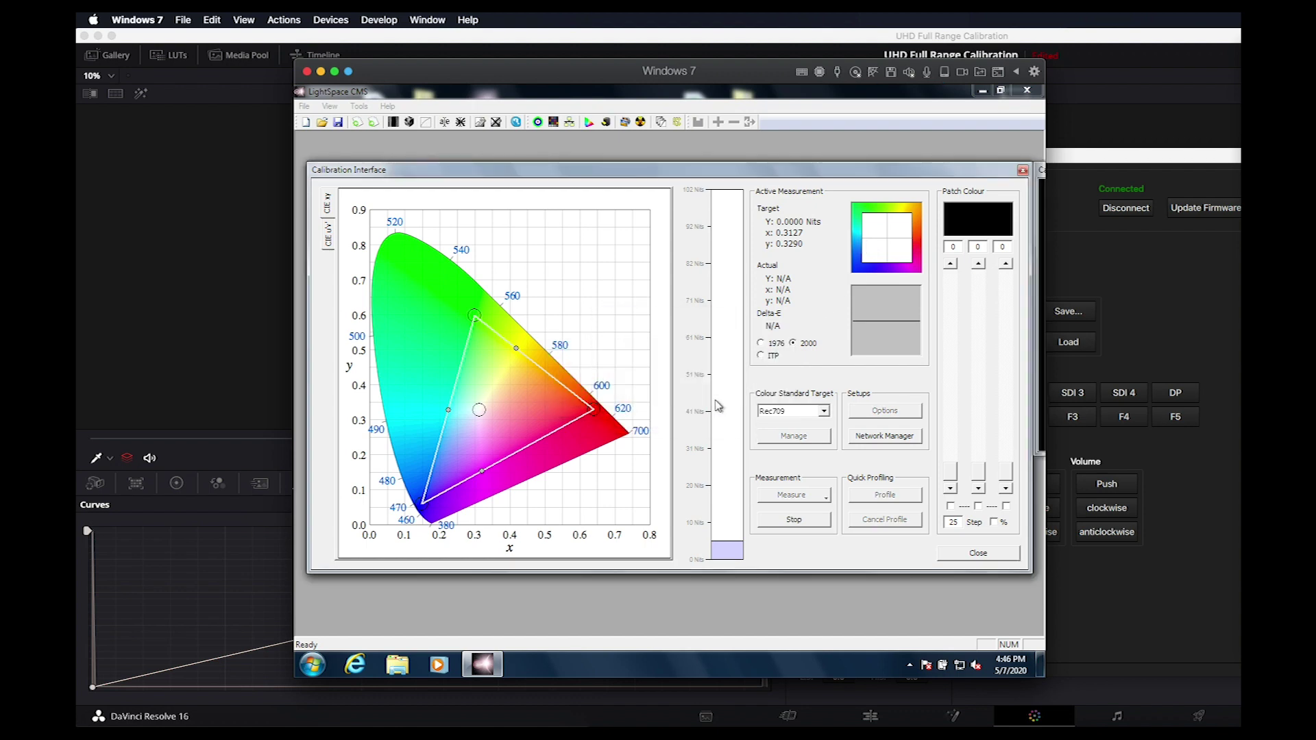
Set the colour standard target to ST2084_P3_D65 and display the characterisation graphs
{"action": "left_click", "coordinate": [795, 411]}
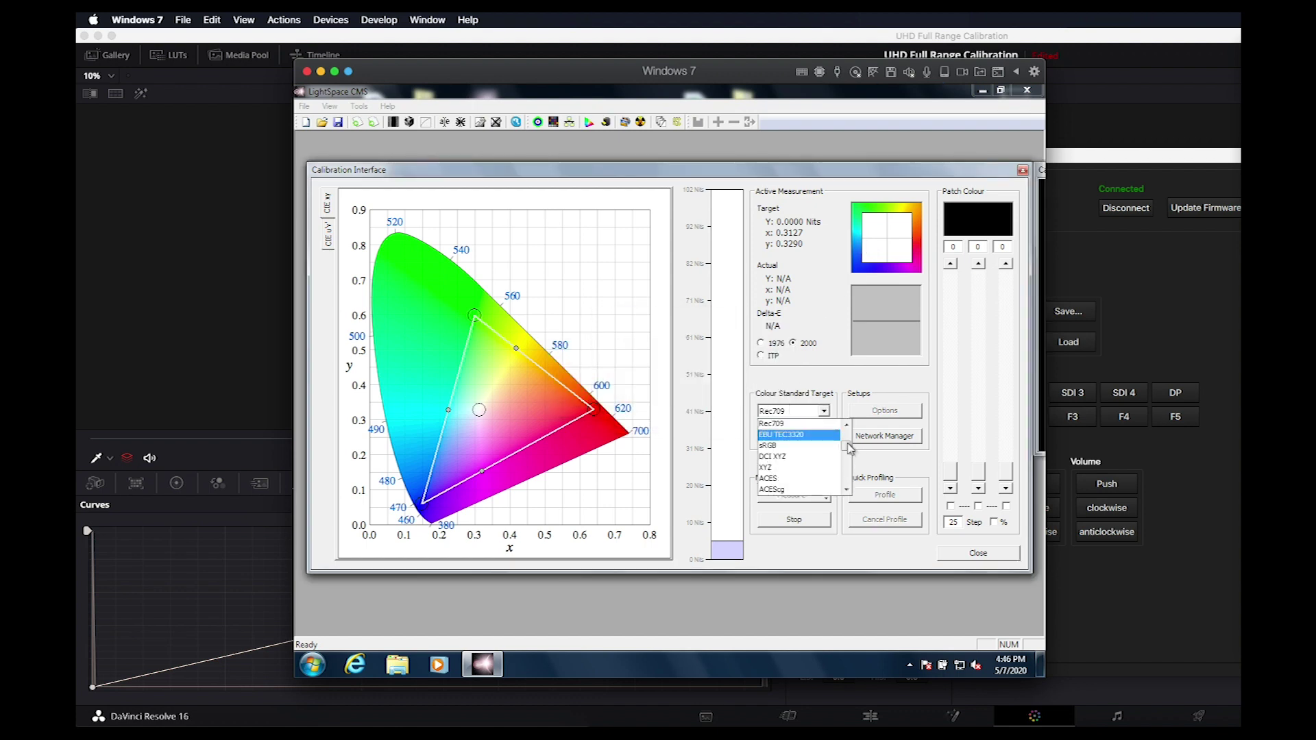
{"action": "left_click_drag", "start_coordinate": [850, 449], "coordinate": [847, 458]}
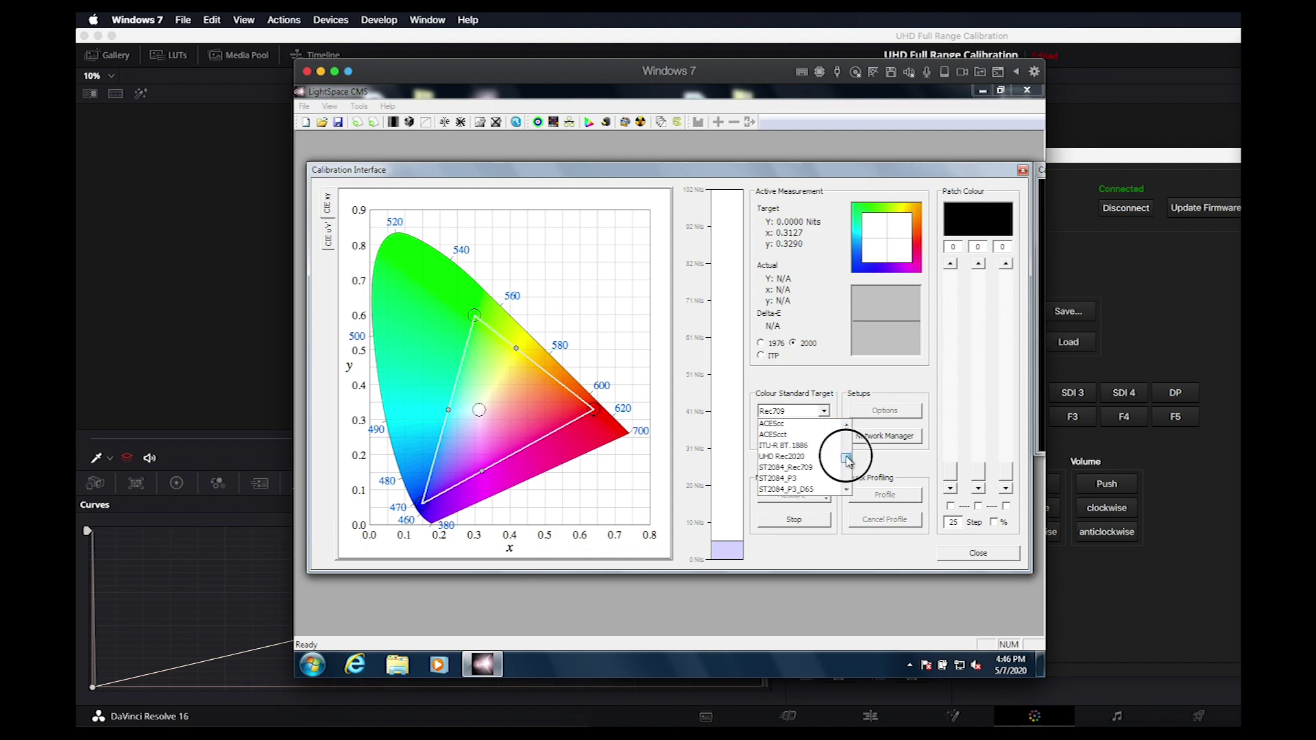
{"action": "left_click", "coordinate": [835, 489]}
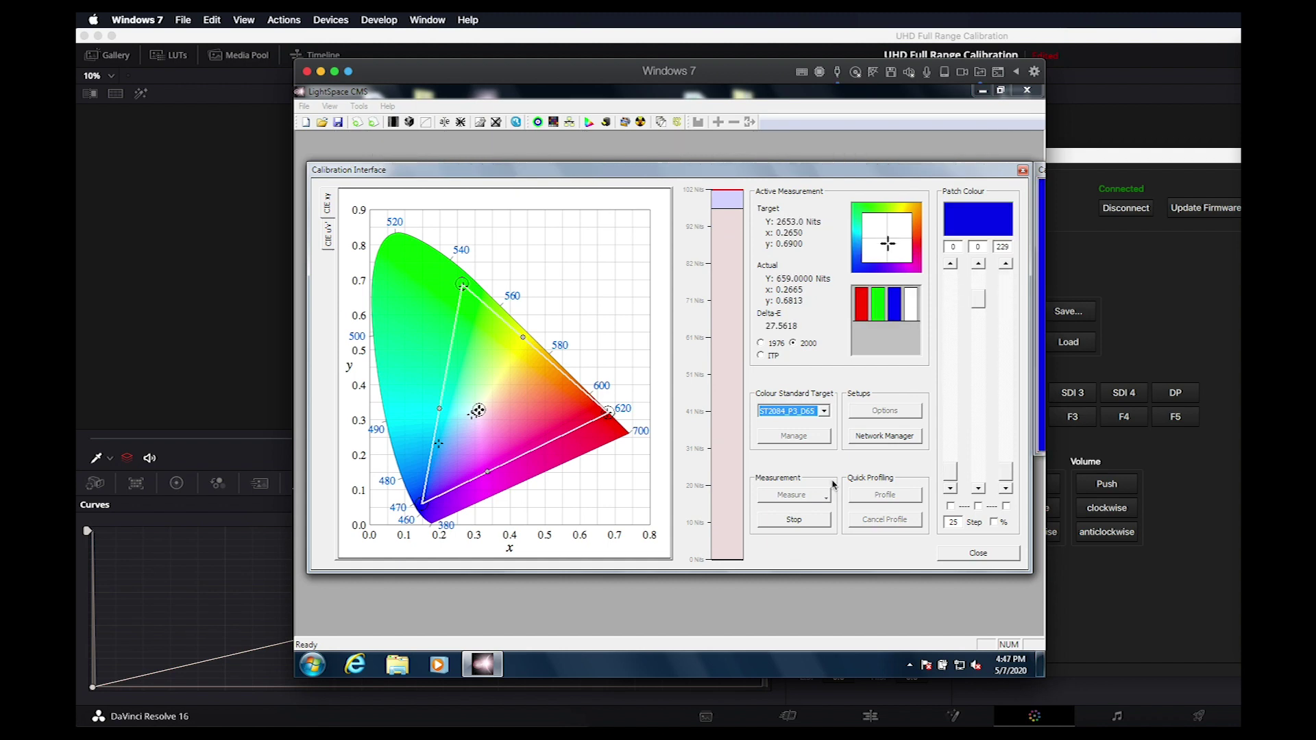
{"action": "left_click", "coordinate": [793, 402]}
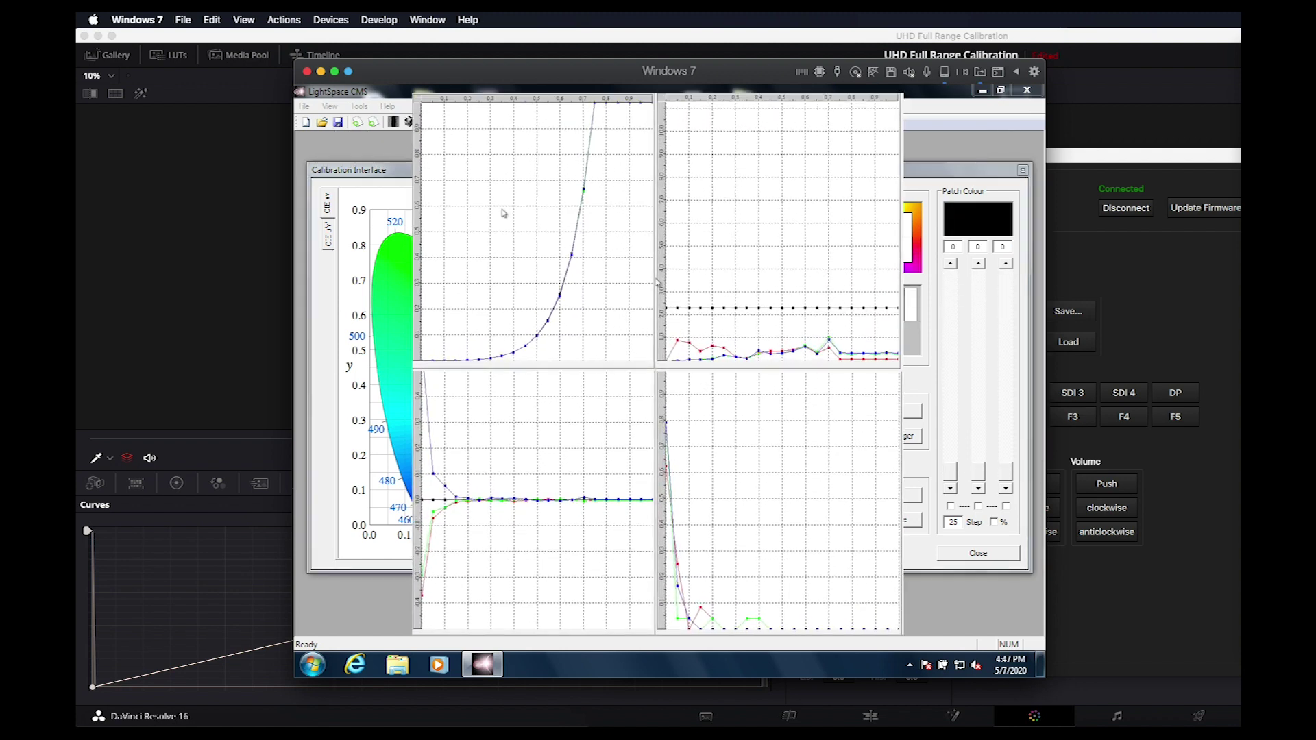